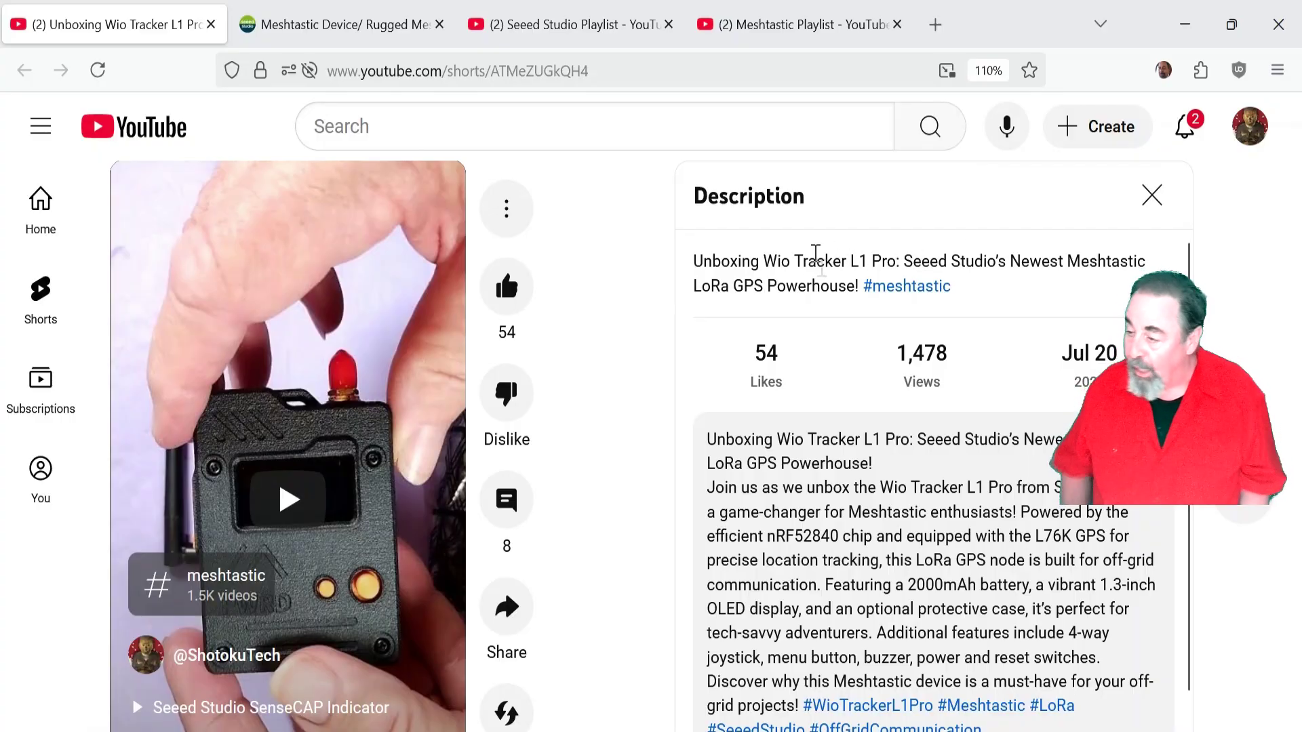
Switch from the YouTube unboxing Short to the Seeed Studio Wio Tracker L1 Pro product page tab.
mouse_move(329, 499)
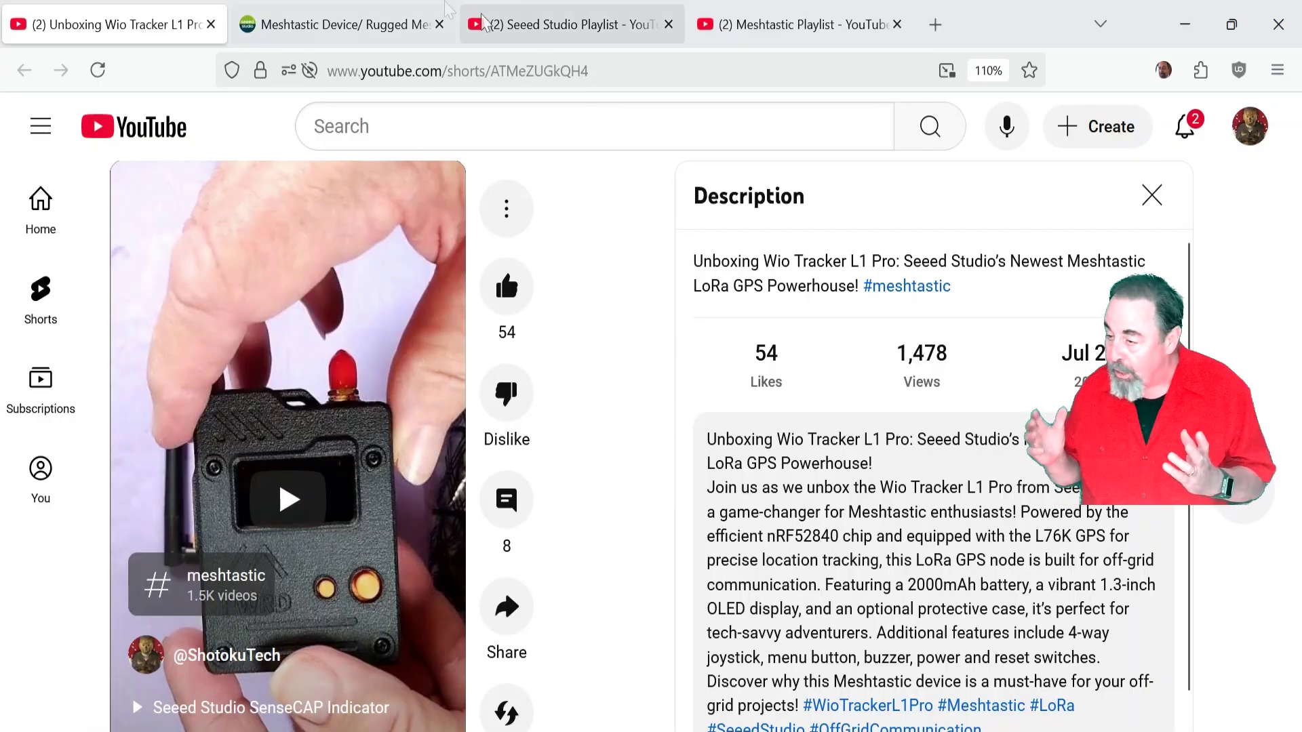
click(387, 24)
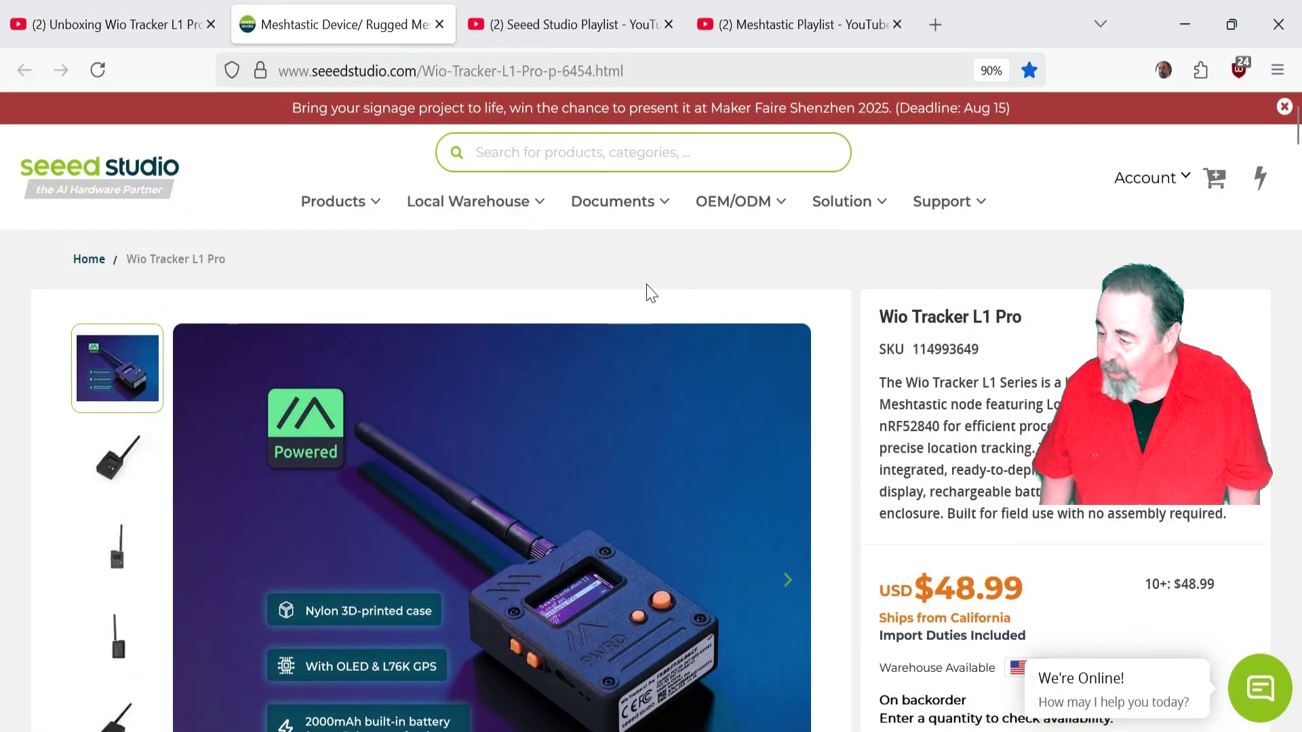
Scroll through the Wio Tracker L1 Pro listing to review its USD $48.99 price.
scroll(659, 290, down, 2)
scroll(659, 290, down, 1)
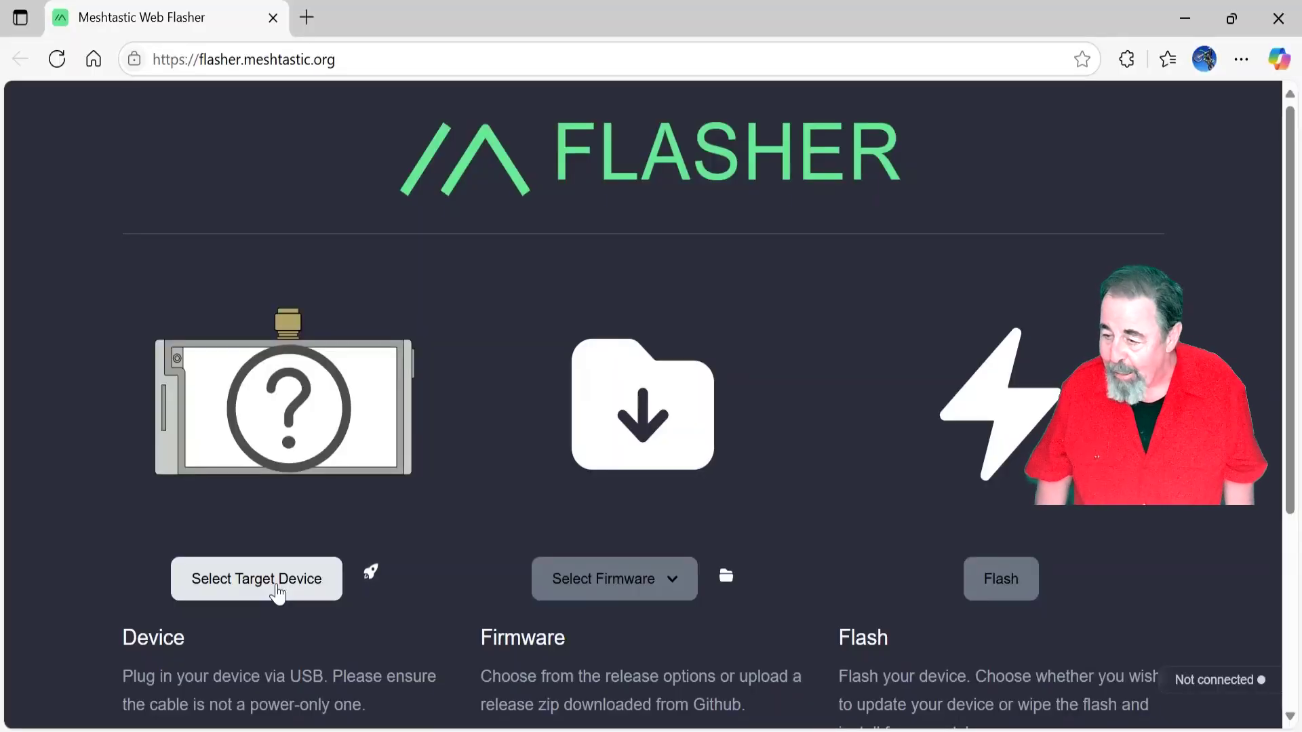
Filter the target devices to Seeed and choose the Seeed Wio Tracker L1.
click(277, 593)
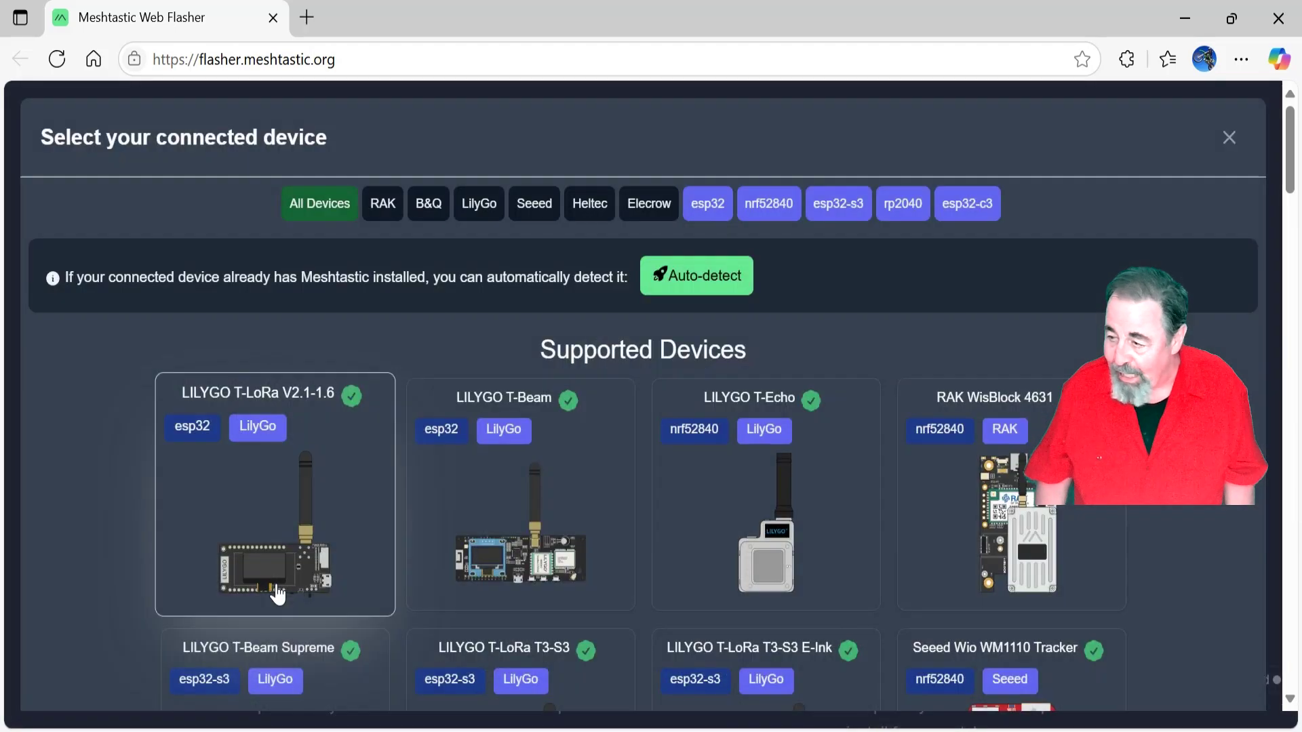
click(534, 203)
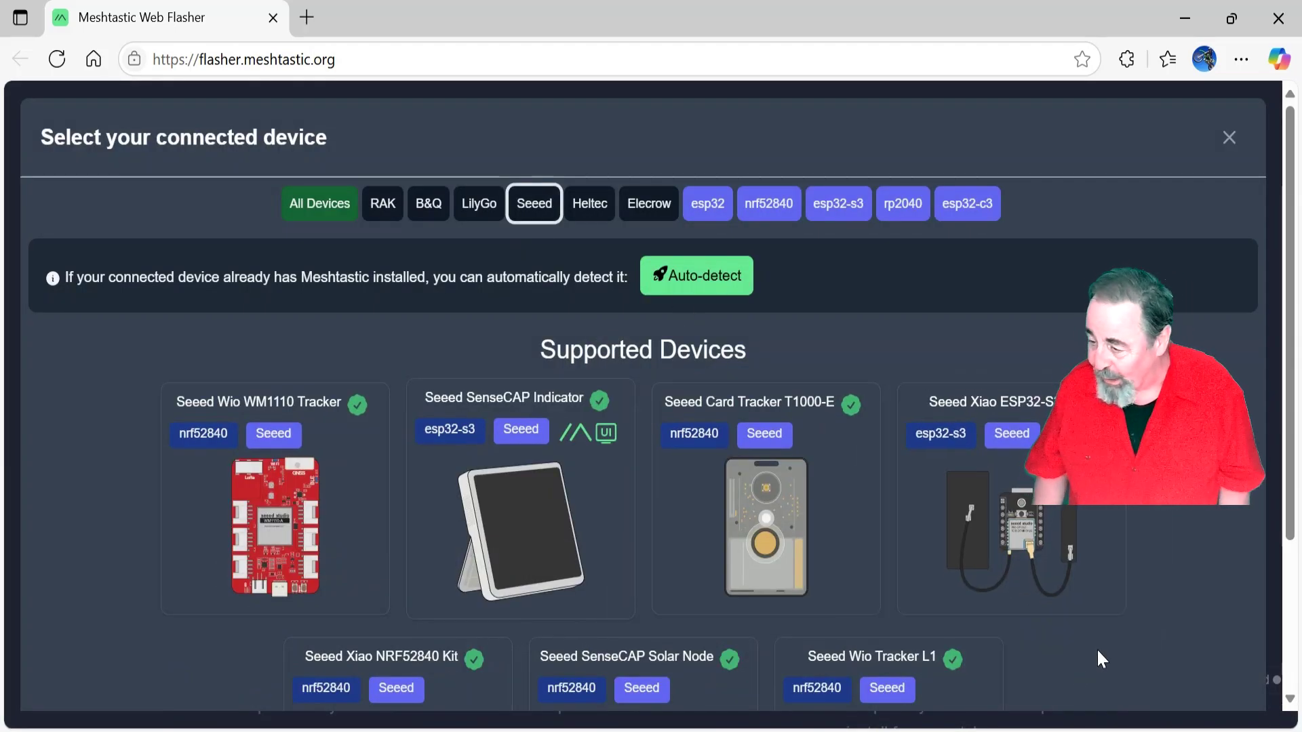
scroll(1096, 635, down, 3)
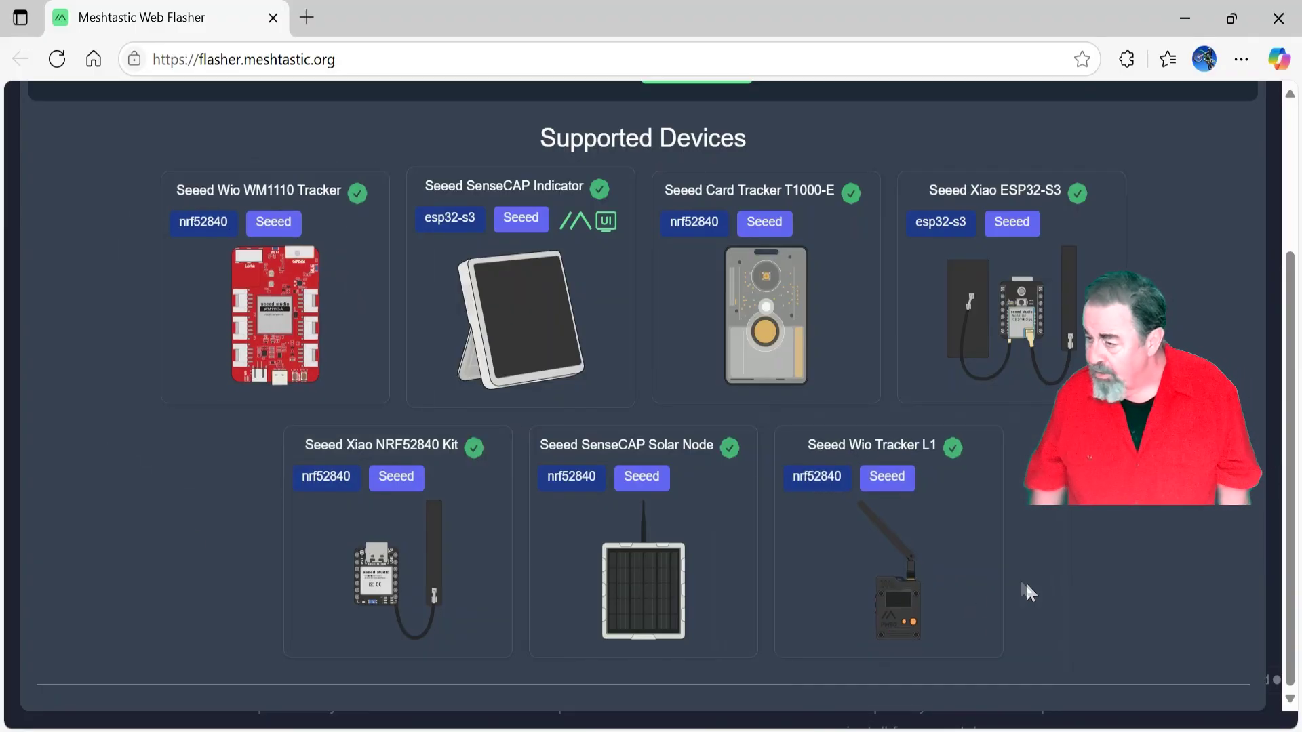
click(909, 630)
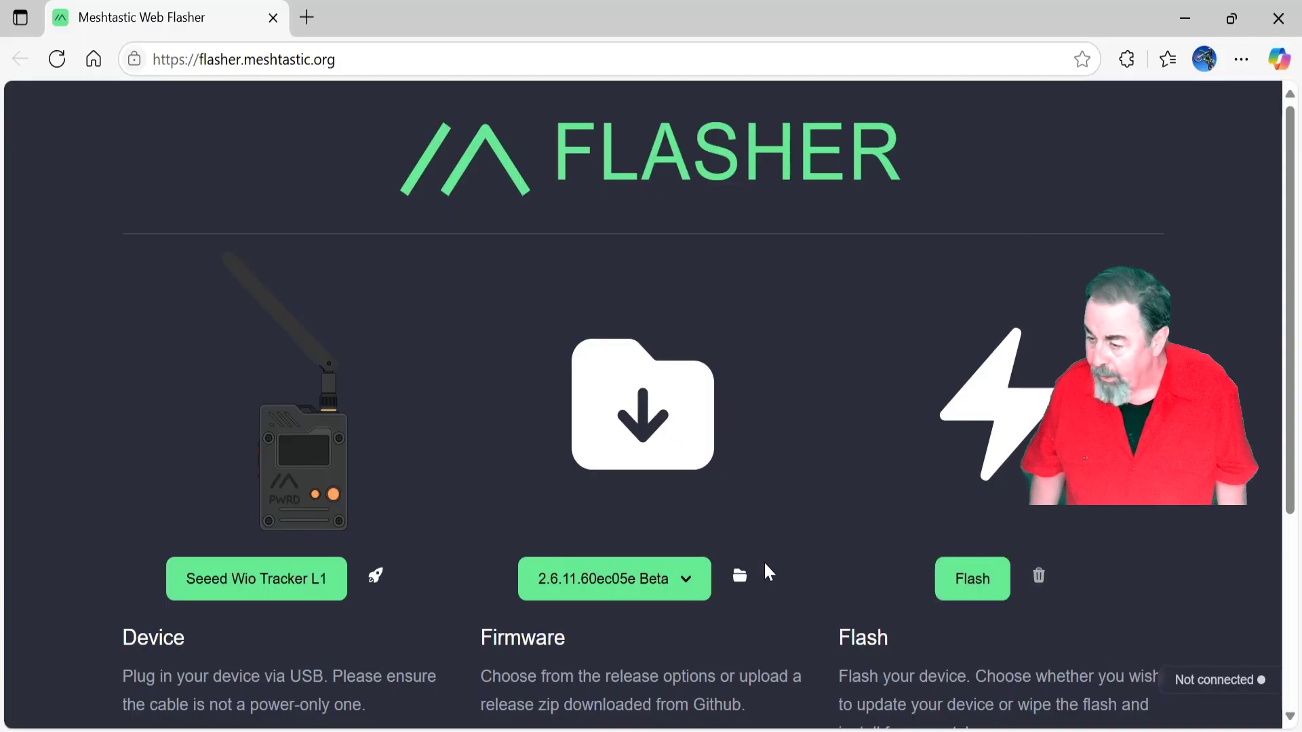
Replace the preselected 2.6.11 Beta firmware with 2.7.3.cf574c7 Alpha.
click(682, 578)
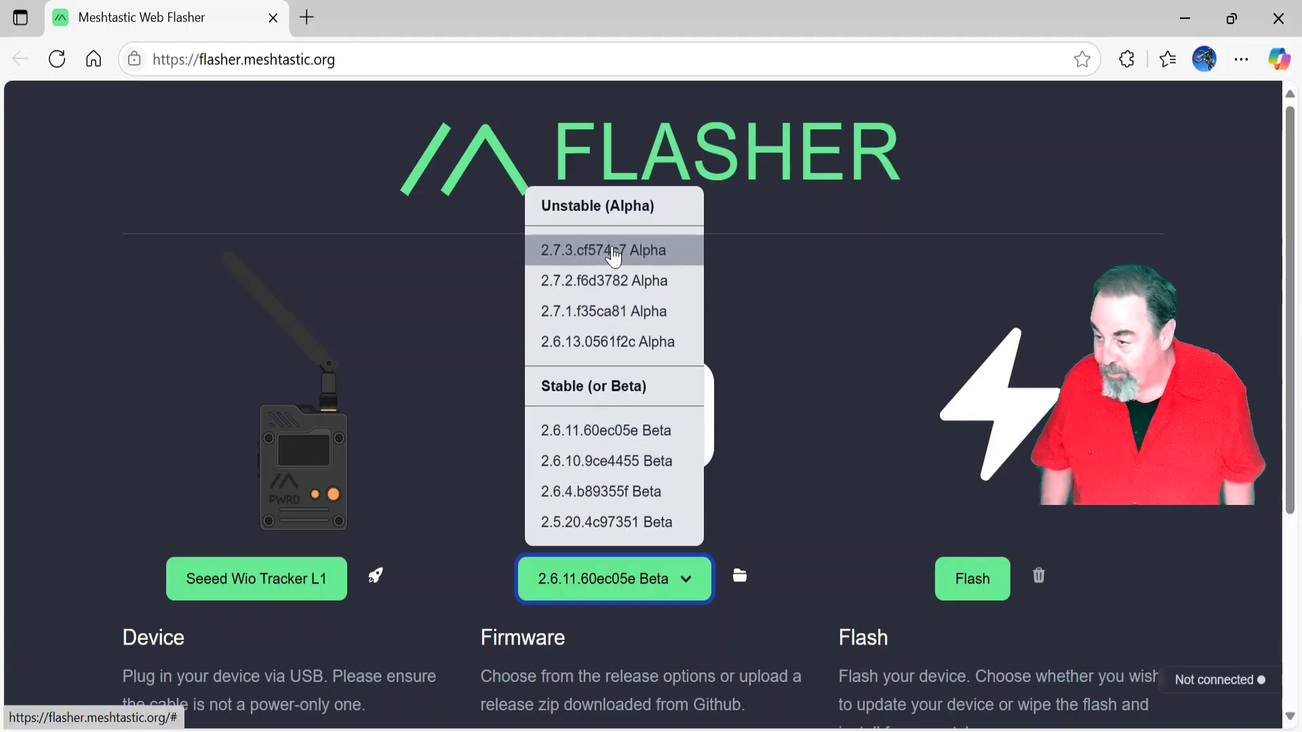
click(613, 256)
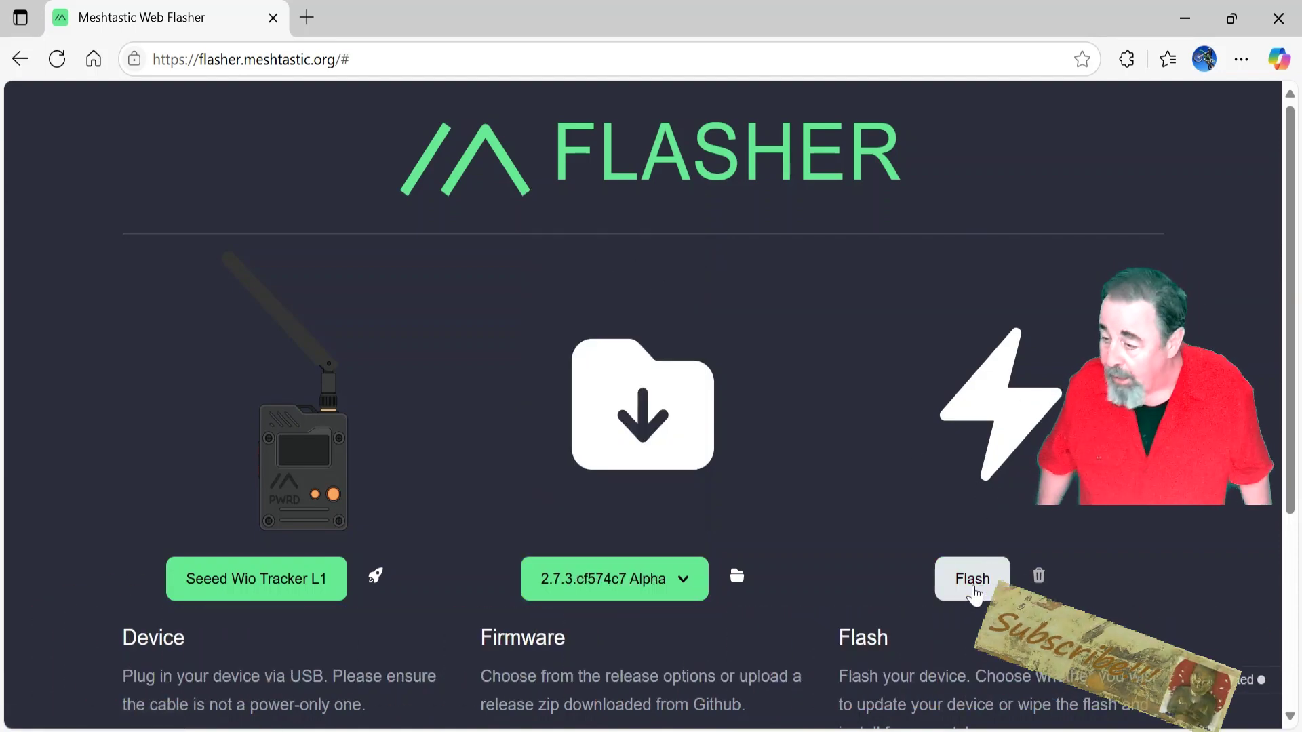
Start flashing and continue past the 2.7.3 release notes.
click(976, 587)
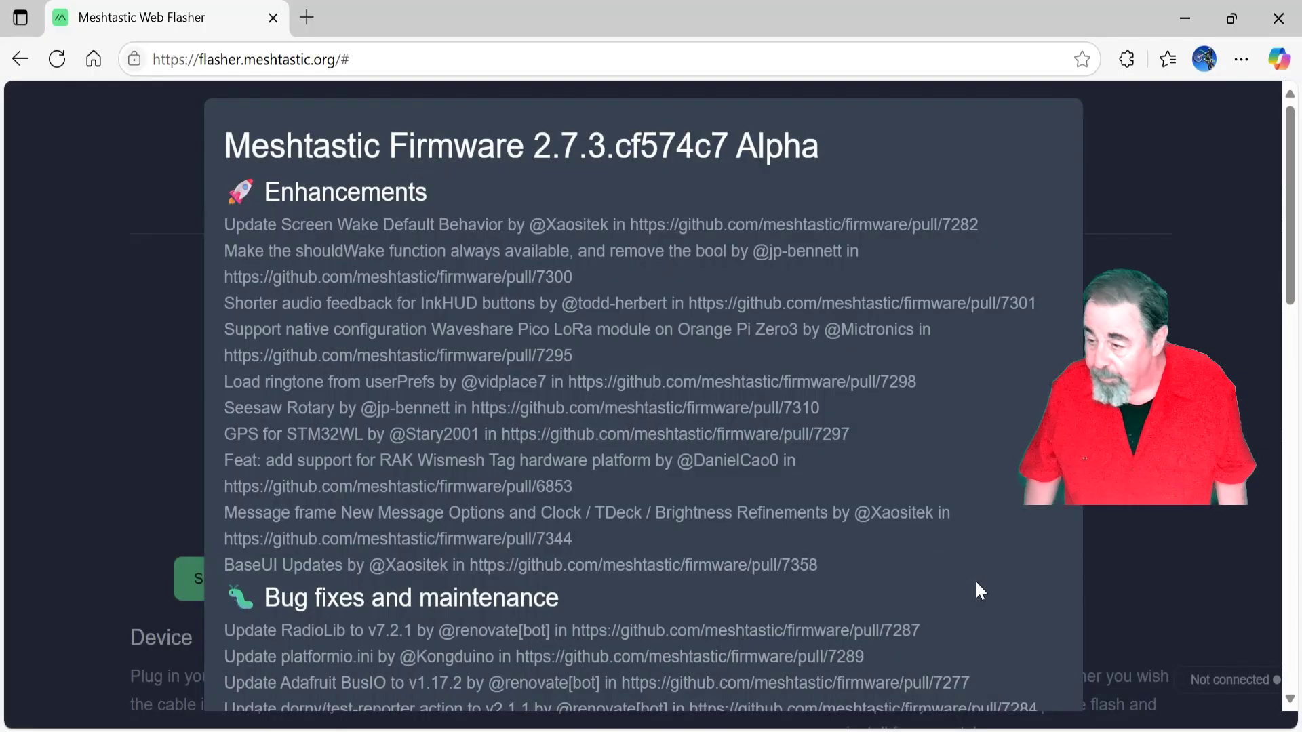
scroll(732, 483, down, 10)
scroll(465, 488, down, 8)
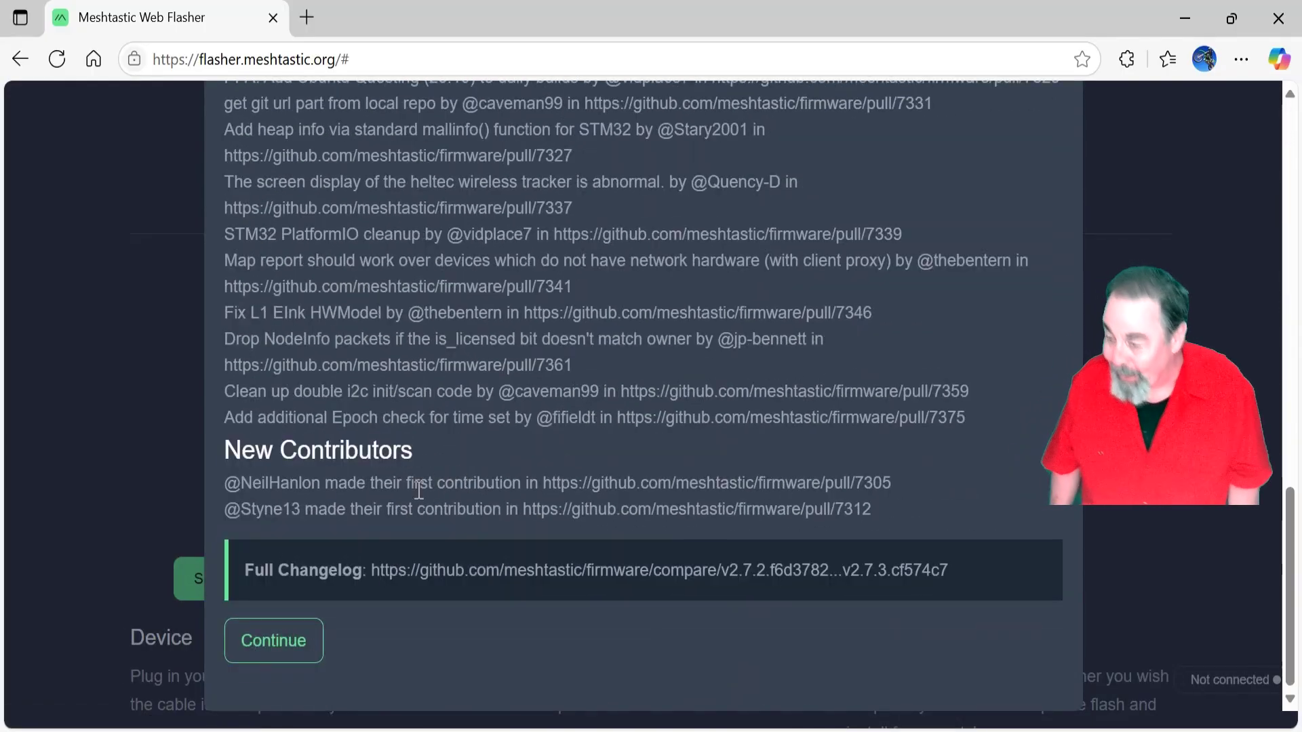
click(256, 653)
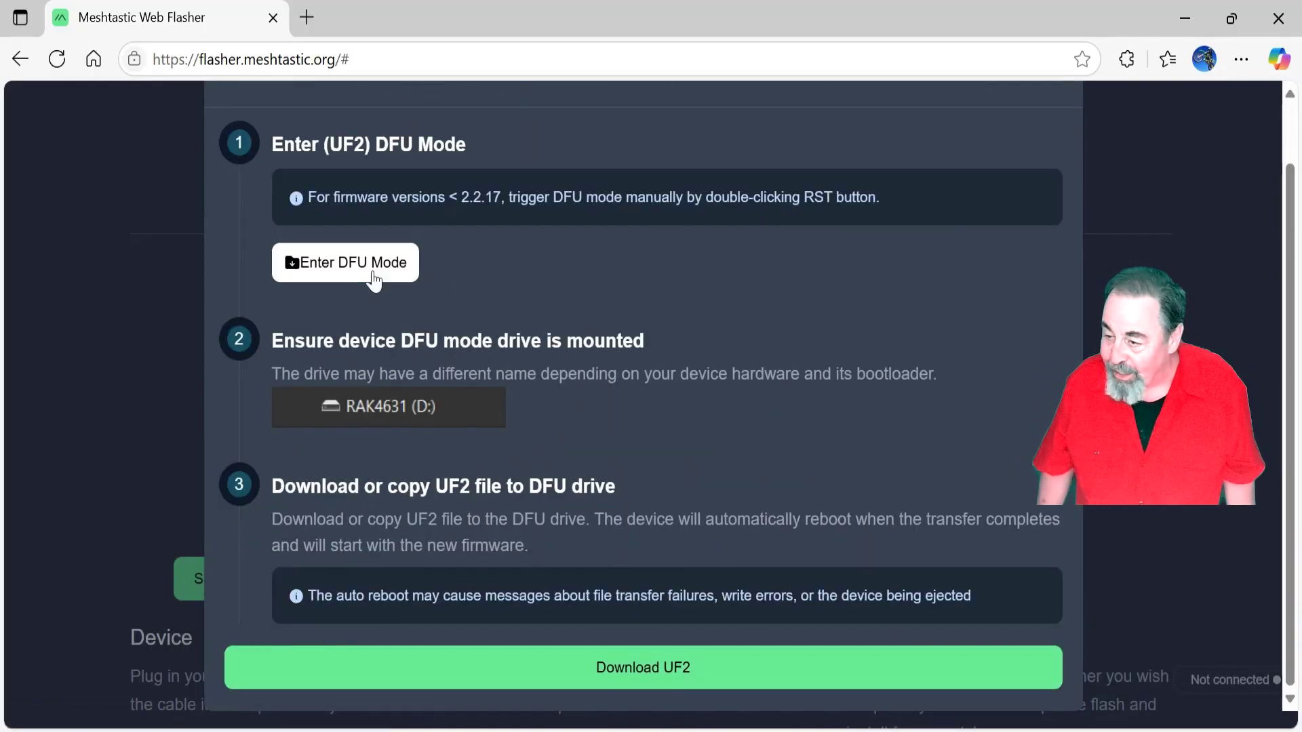
Put the tracker into DFU mode through the TinyUSB Serial (COM22) port.
click(350, 270)
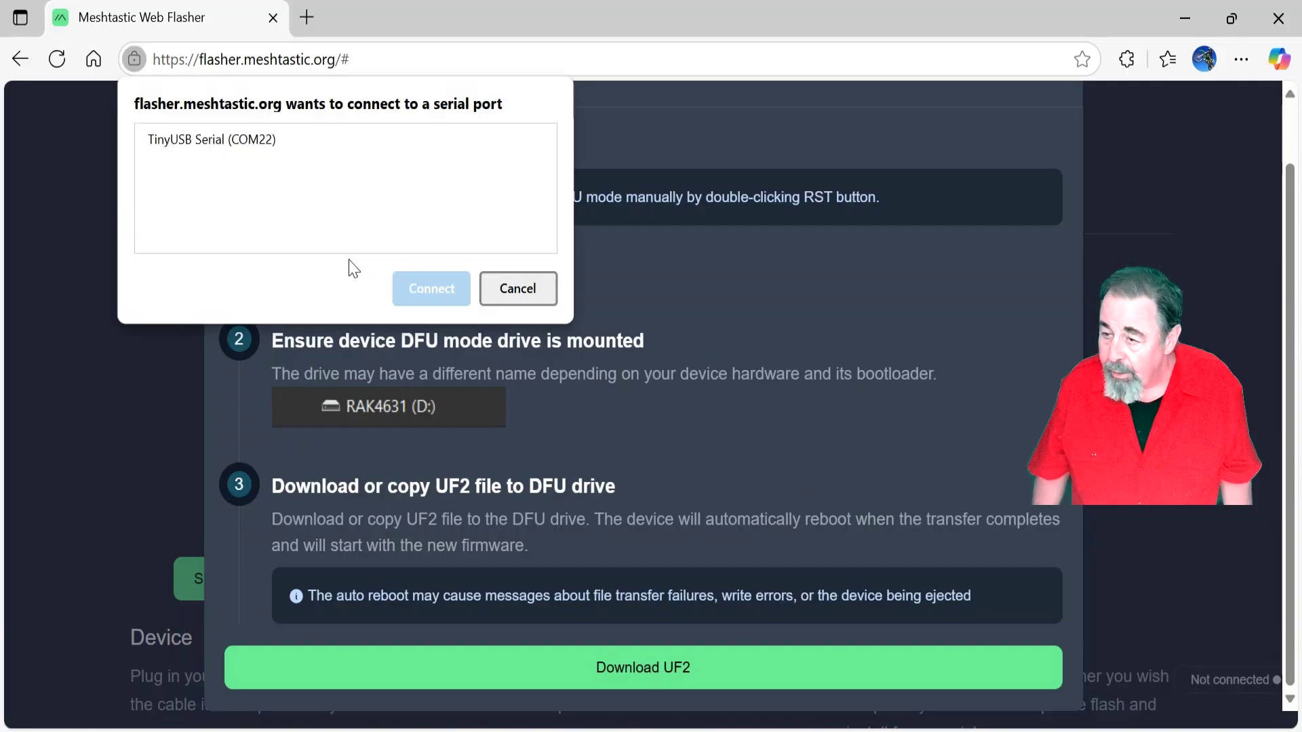
click(232, 144)
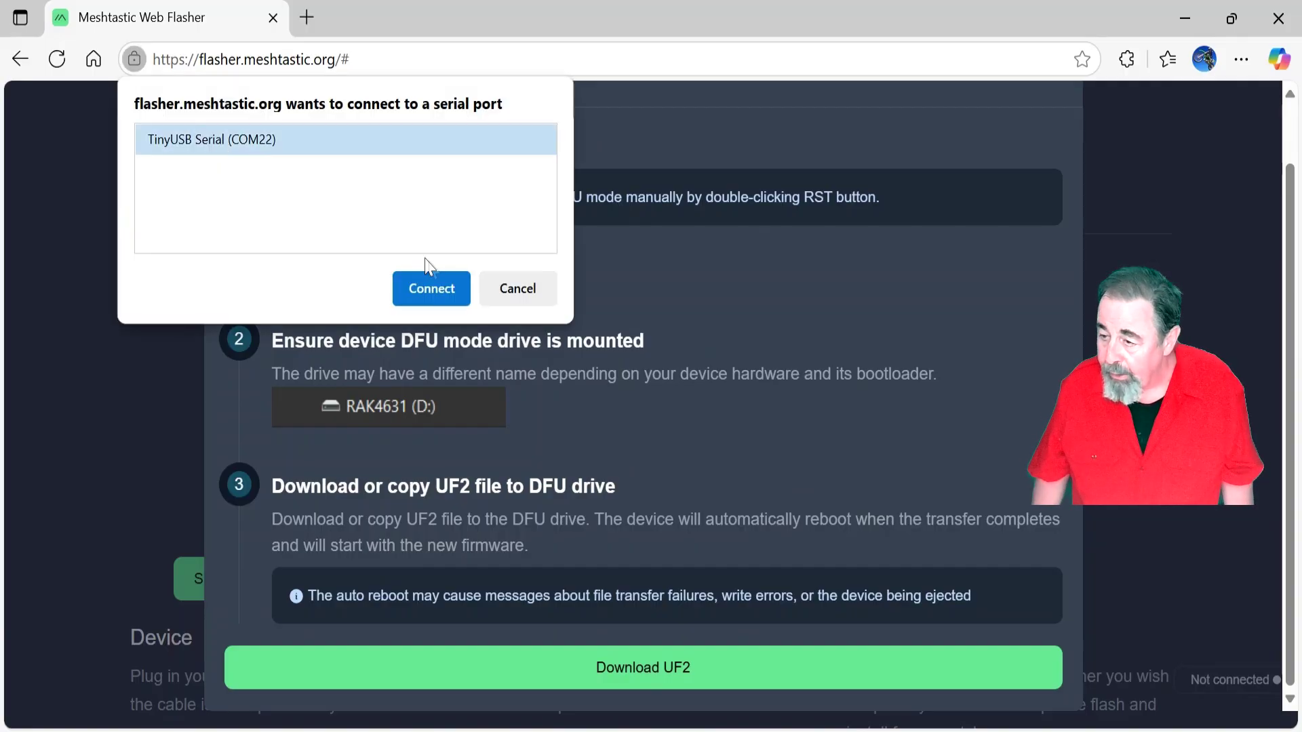
click(428, 285)
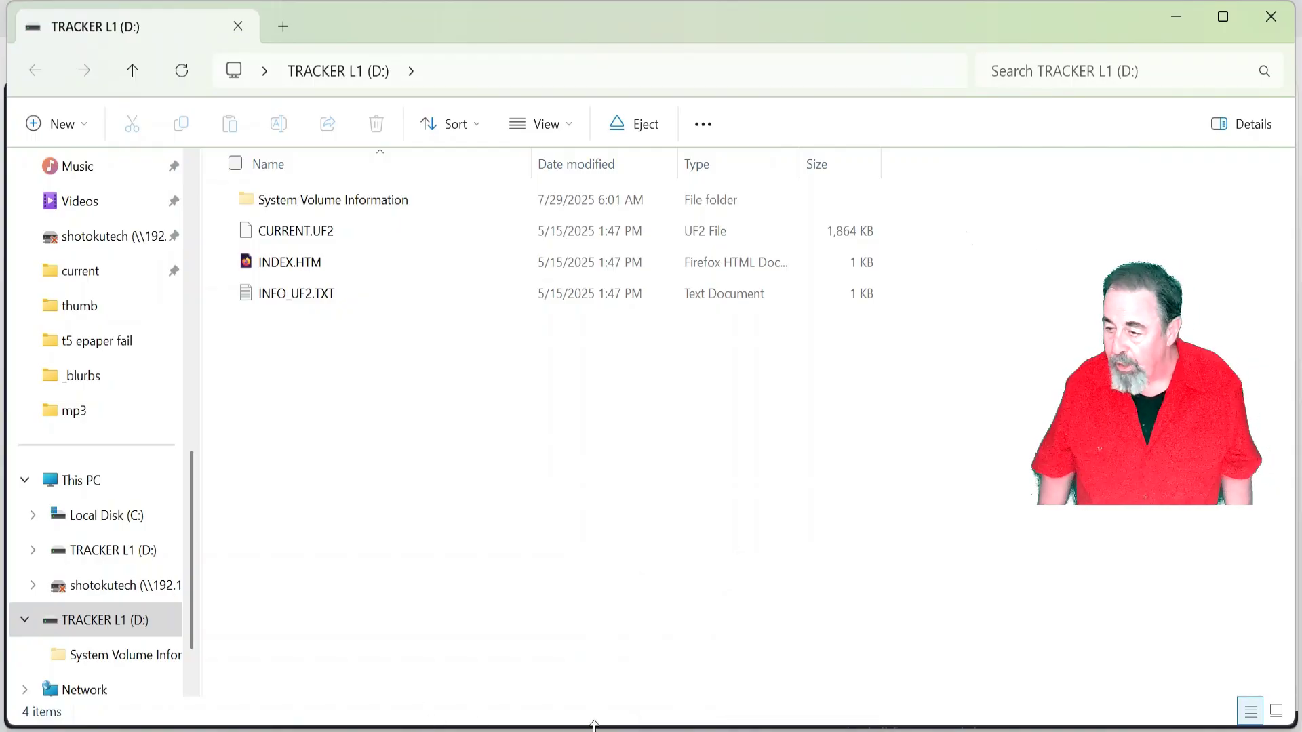
Download firmware-seeed_wio_tracker_L1-2.7.3.cf574c7.uf2 and show it in its Downloads folder.
key(alt+Tab)
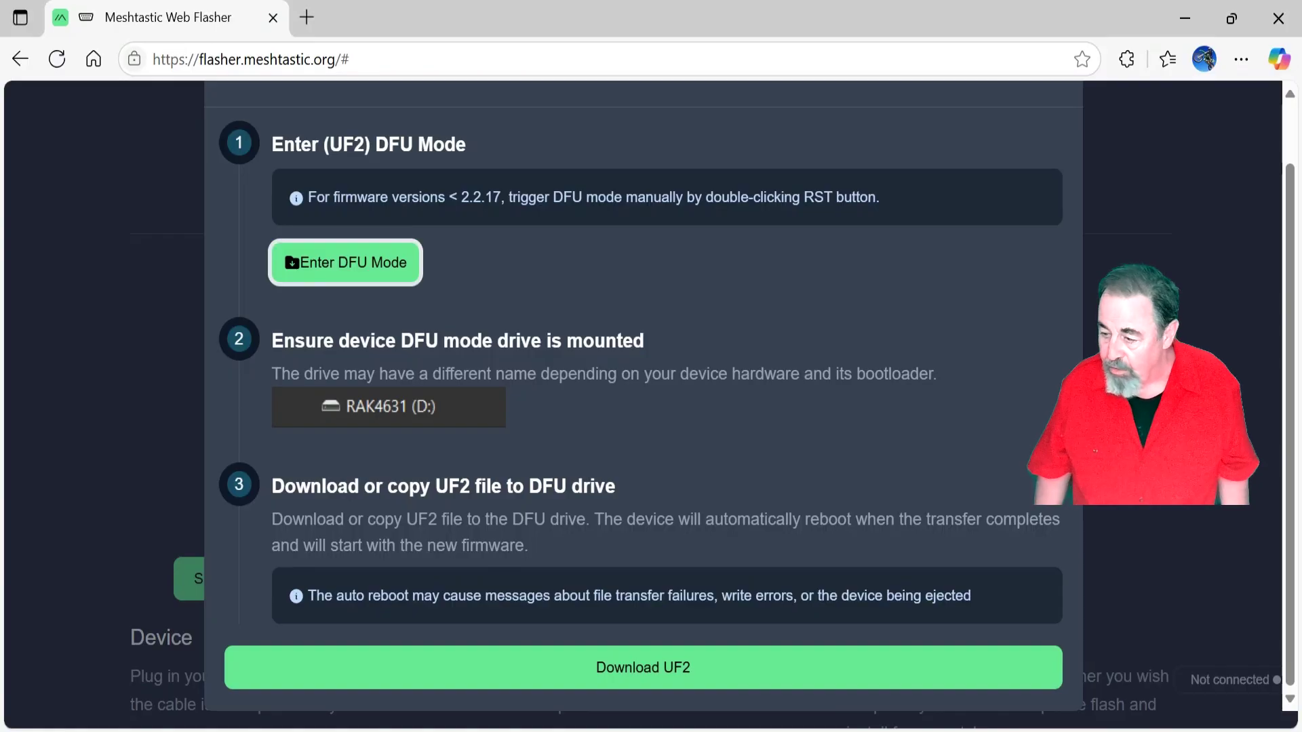
click(672, 669)
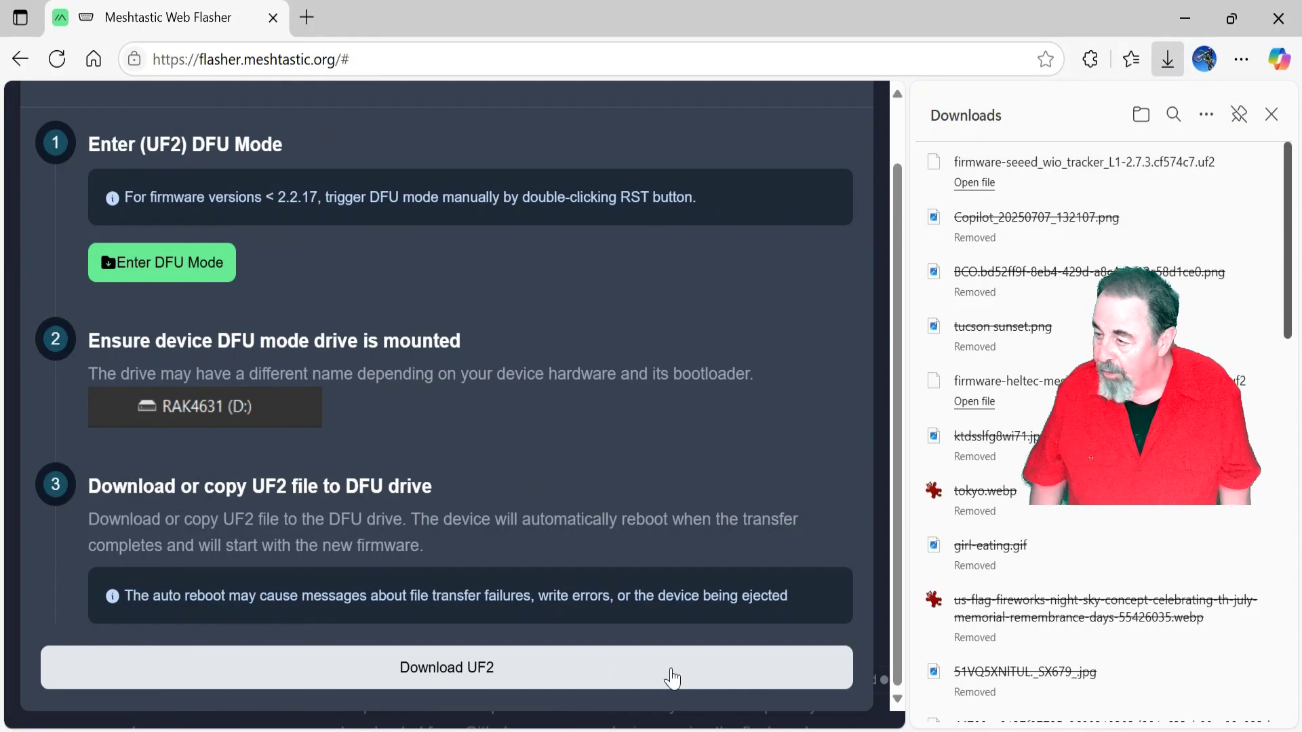
right_click(1061, 177)
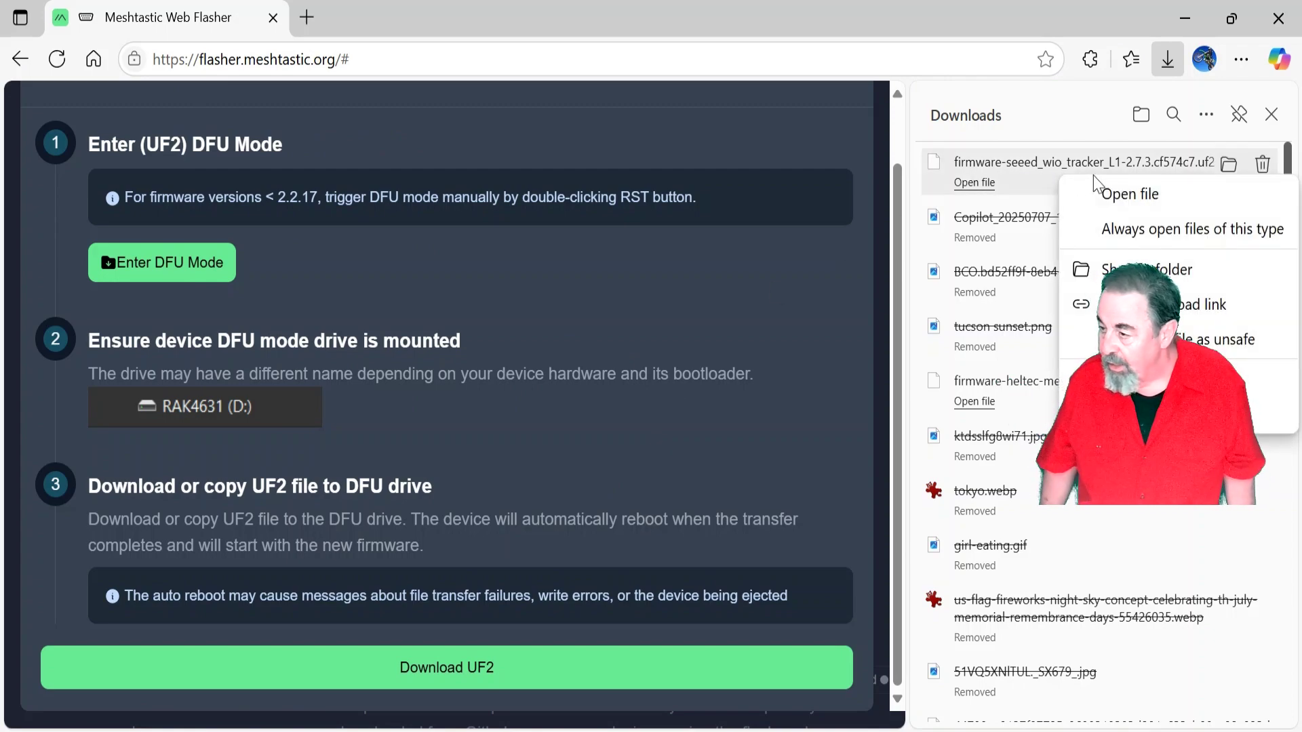
click(1125, 270)
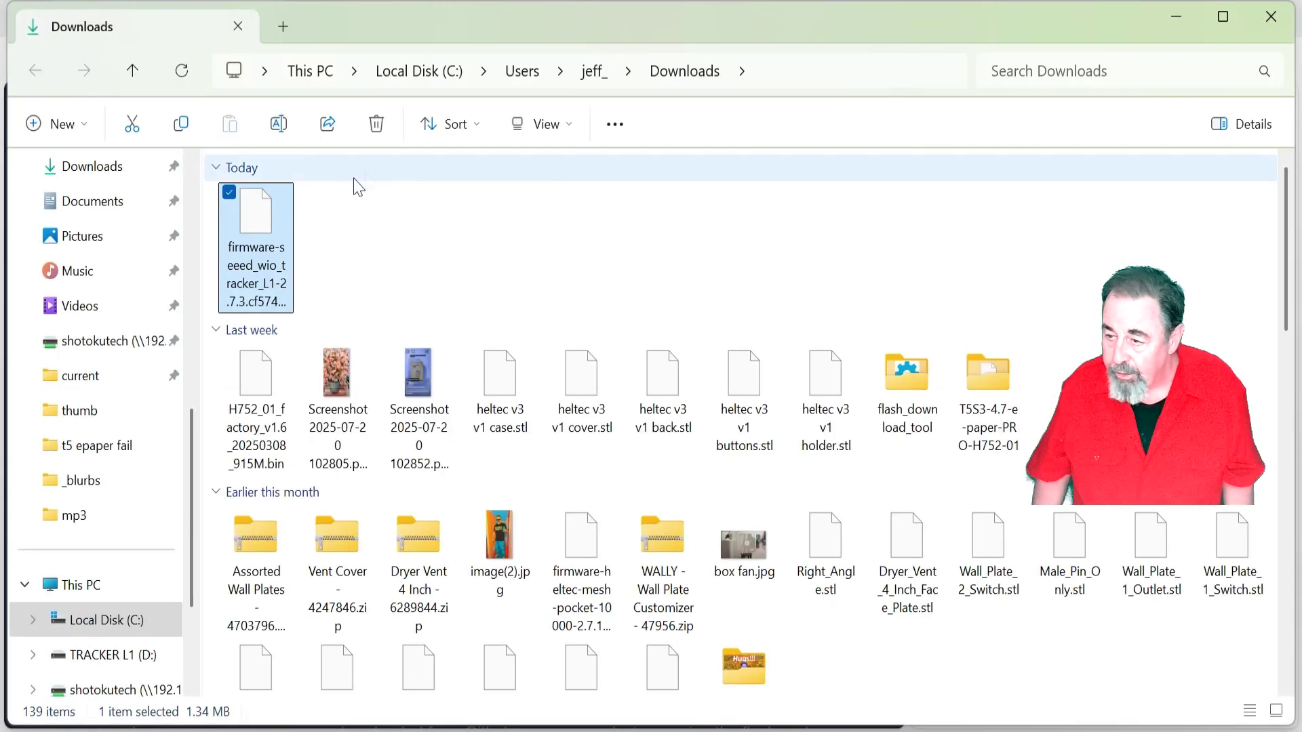
Copy the 2.7.3 UF2 file onto the TRACKER L1 (D:) drive and skip the interrupted-copy error.
right_click(244, 230)
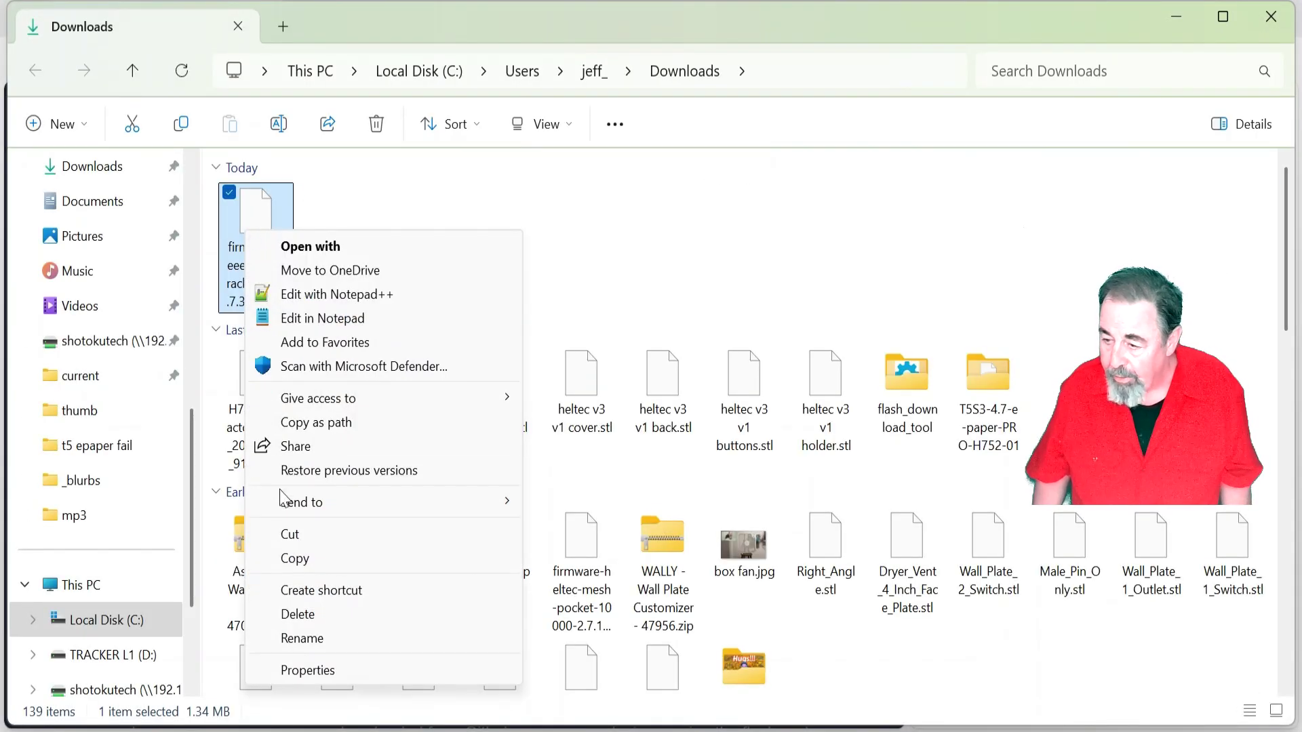
click(311, 564)
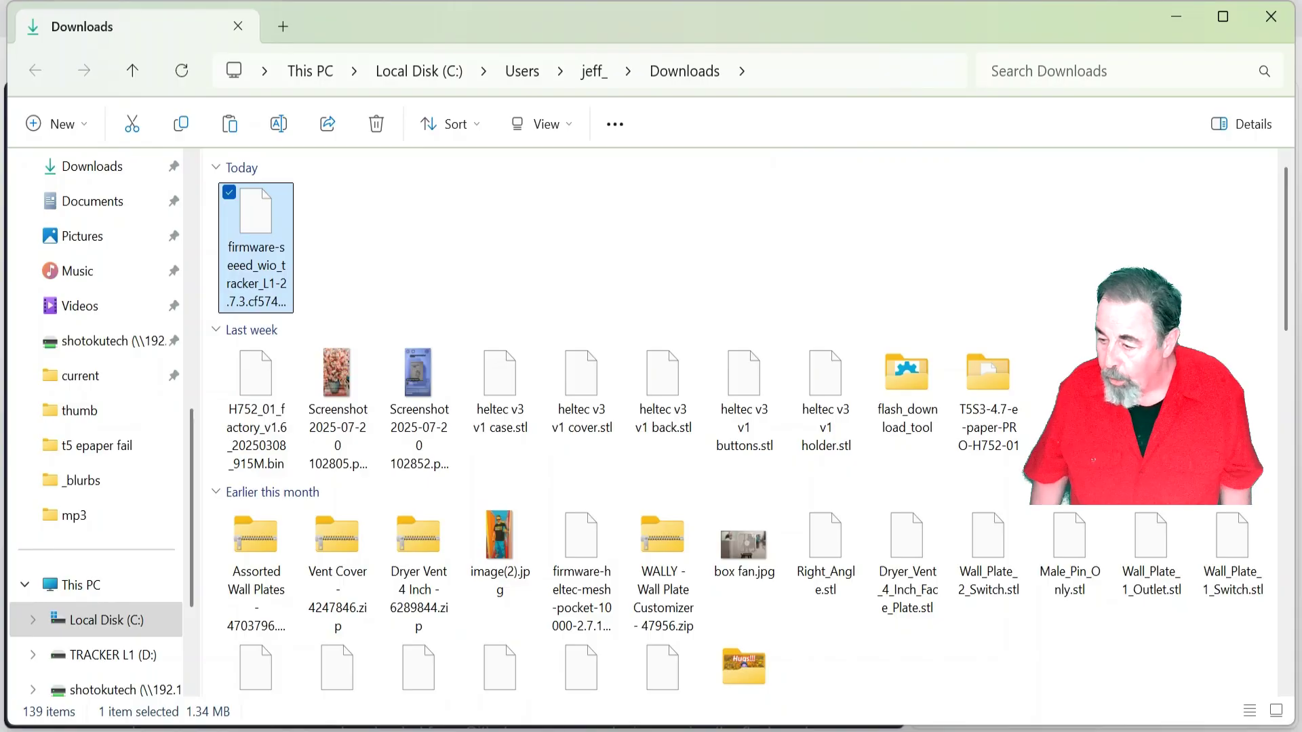
click(502, 671)
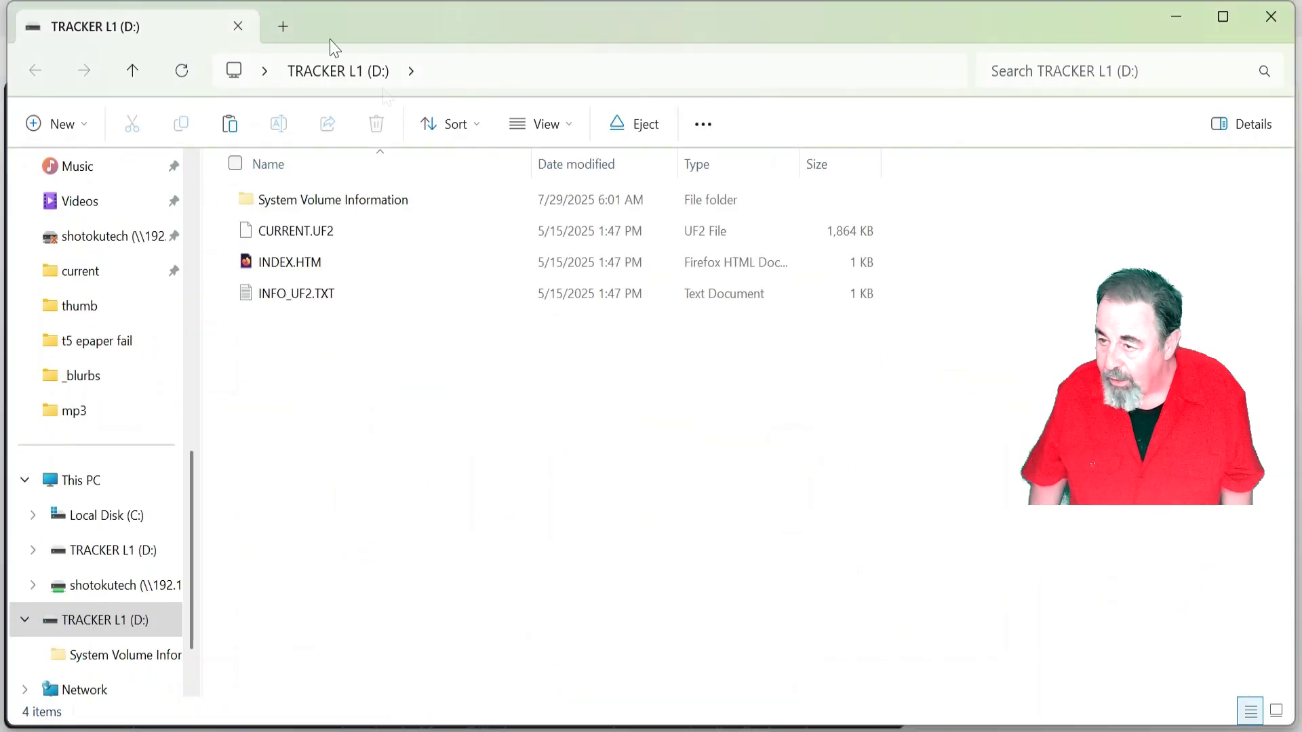
right_click(357, 434)
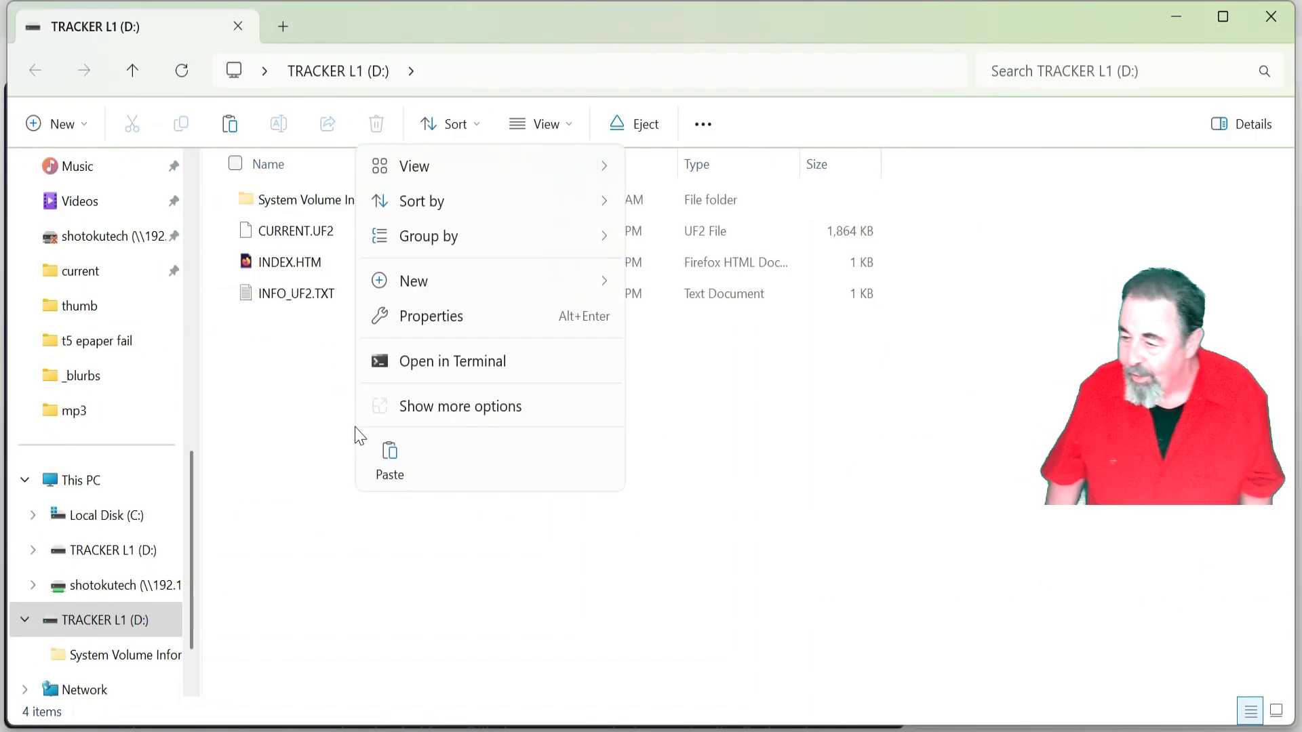
click(389, 461)
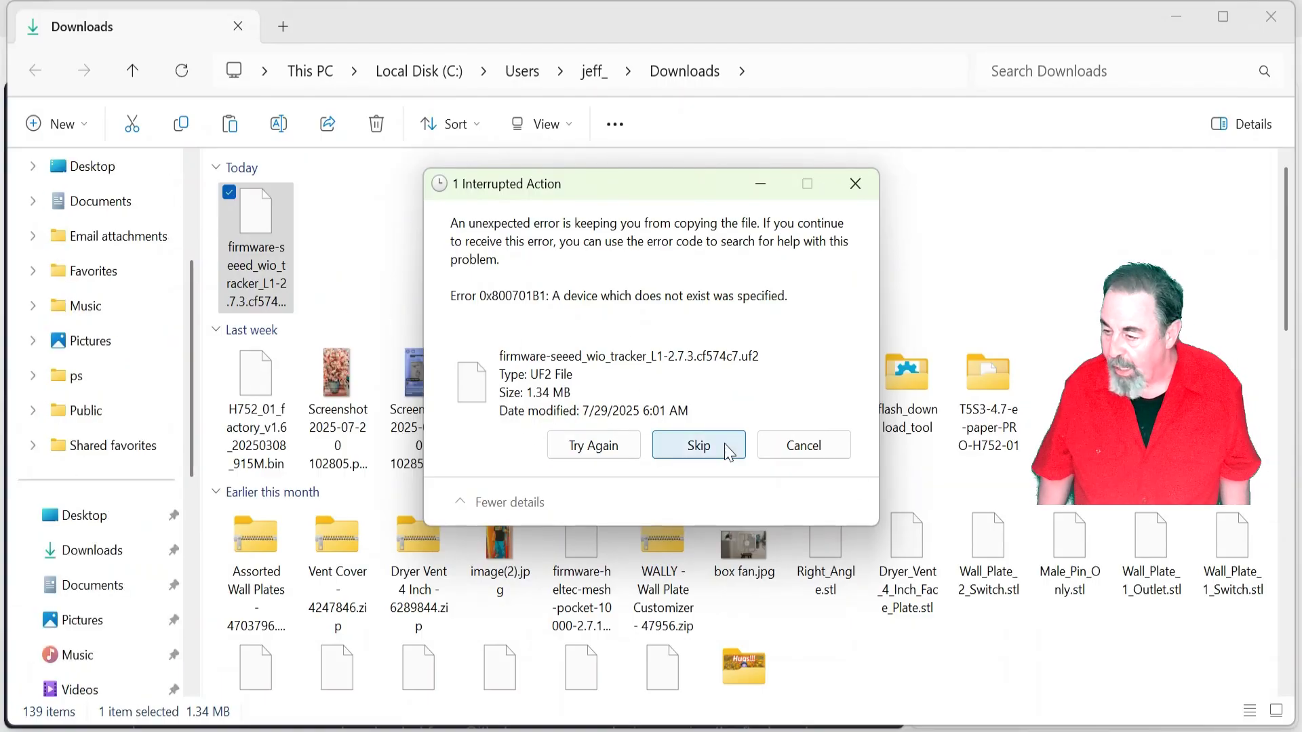
click(699, 449)
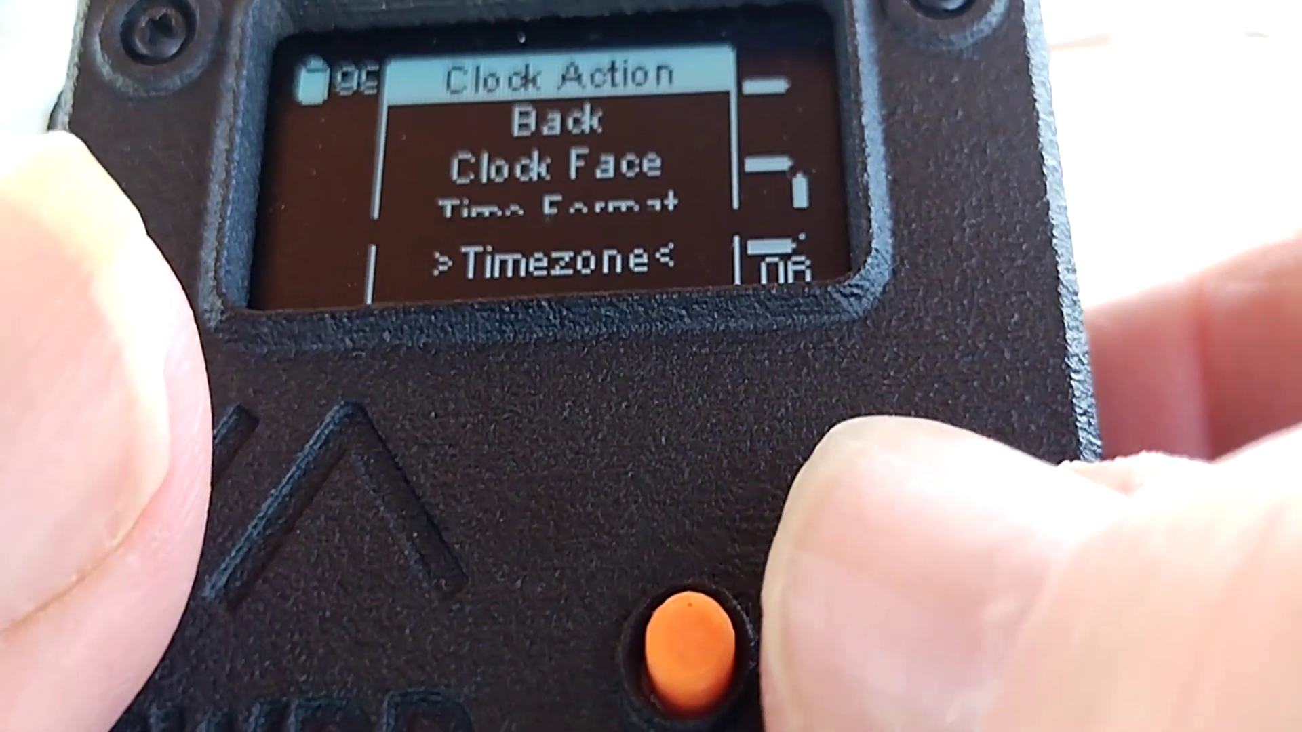
Step through the Clock Action timezone list to pick the US timezone.
key(Down)
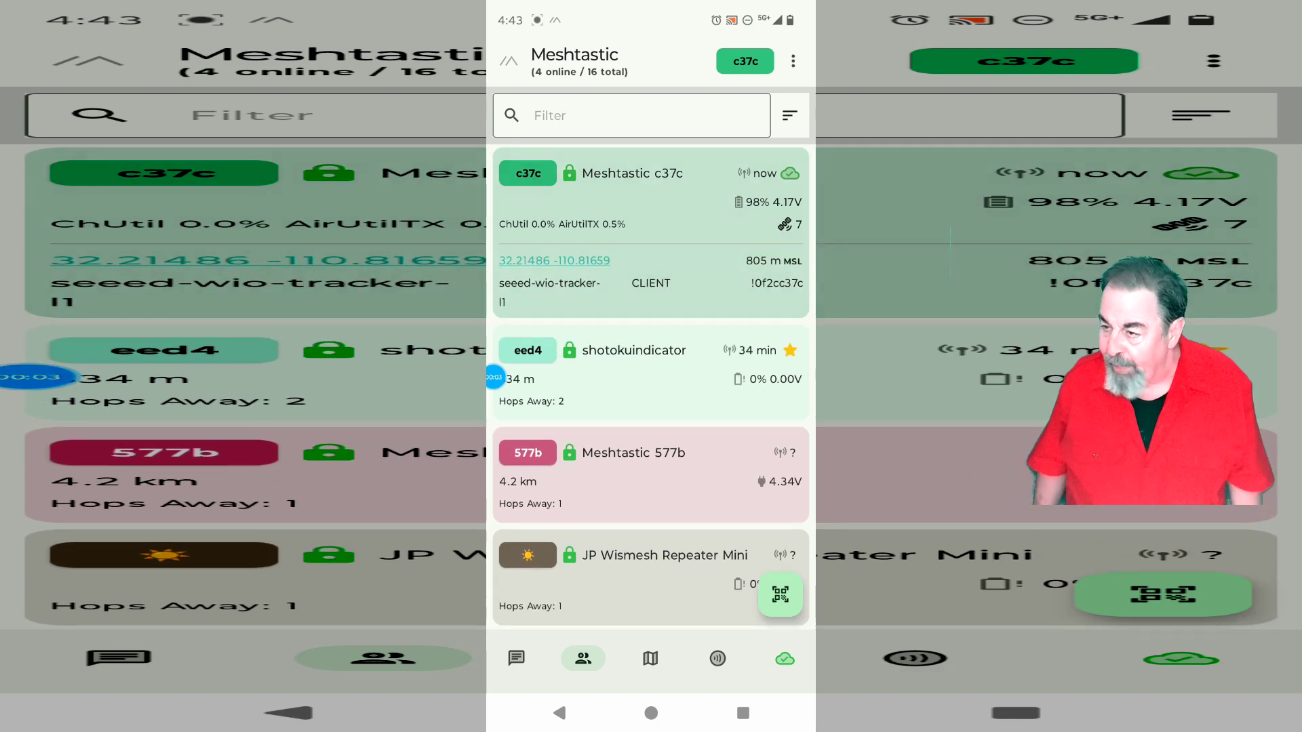
click(554, 260)
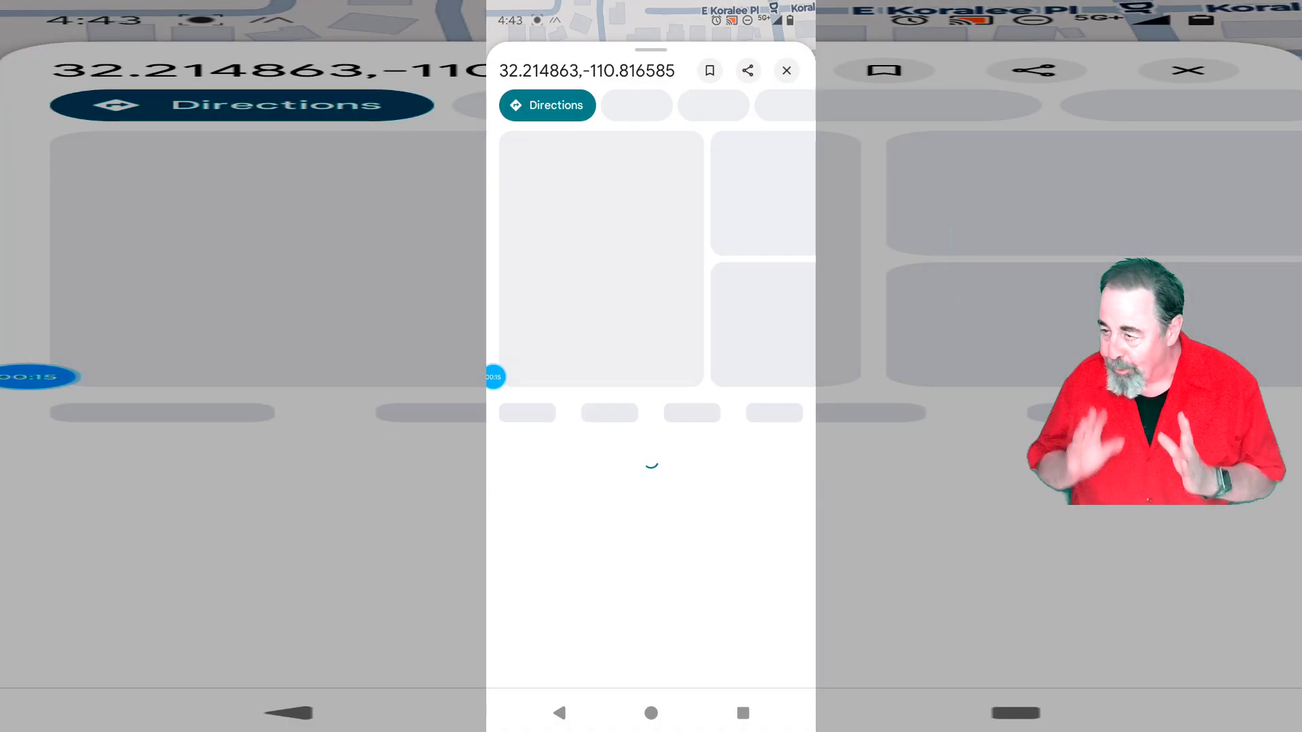
Zoom around the red pin near 400 S Sarnoff Dr Parking, then close the coordinate card.
scroll(651, 339, up, 5)
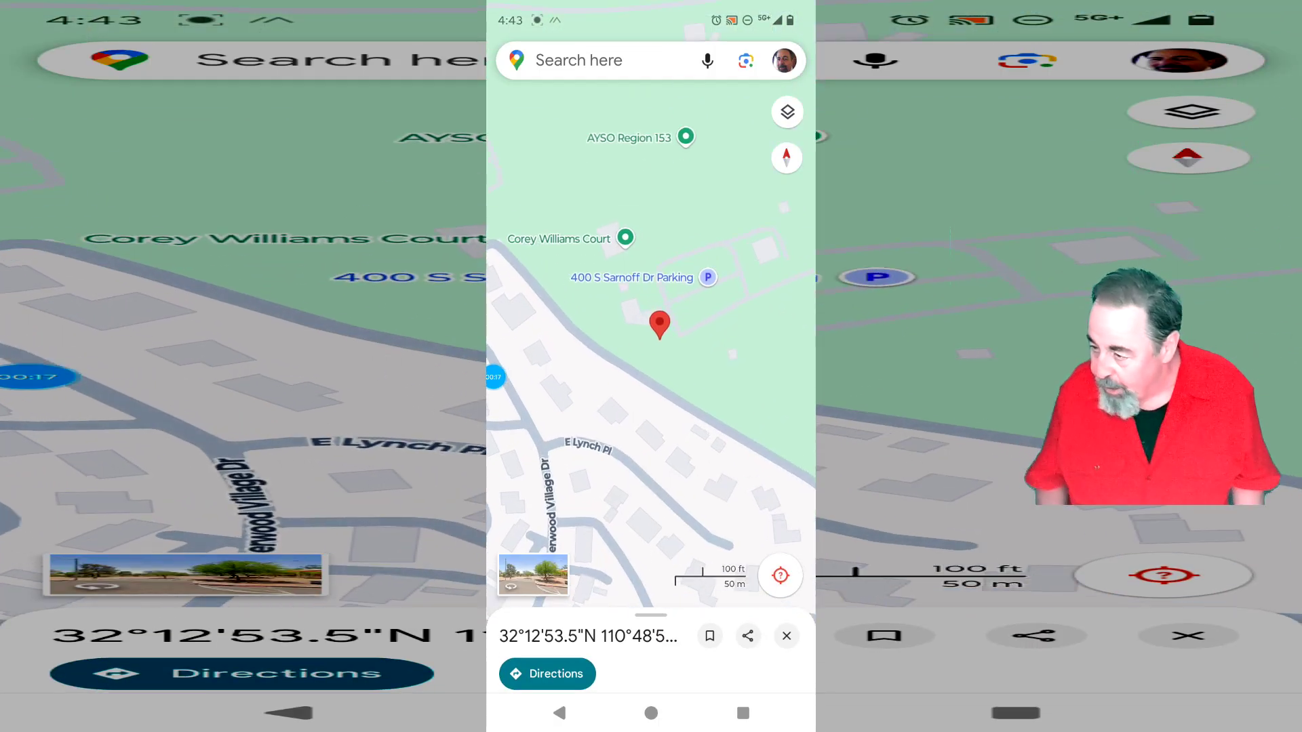
scroll(651, 325, down, 3)
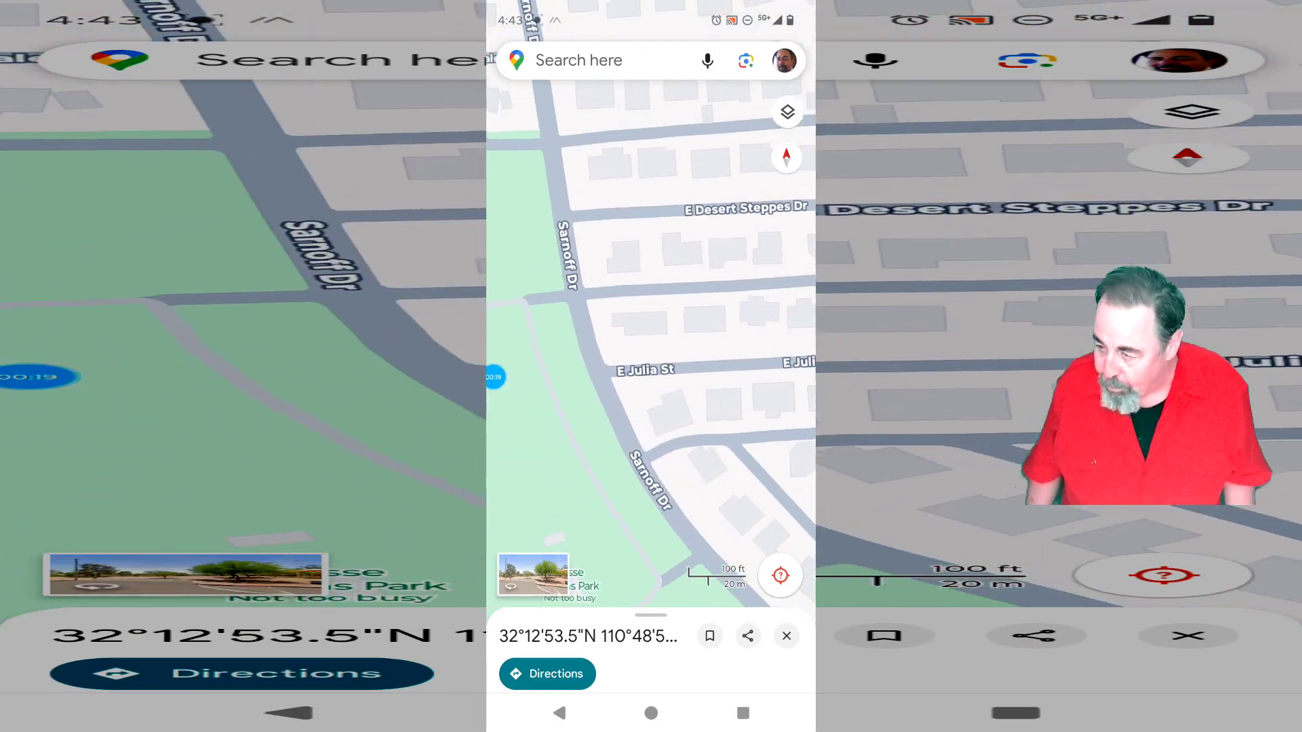
scroll(651, 325, up, 3)
scroll(651, 326, up, 3)
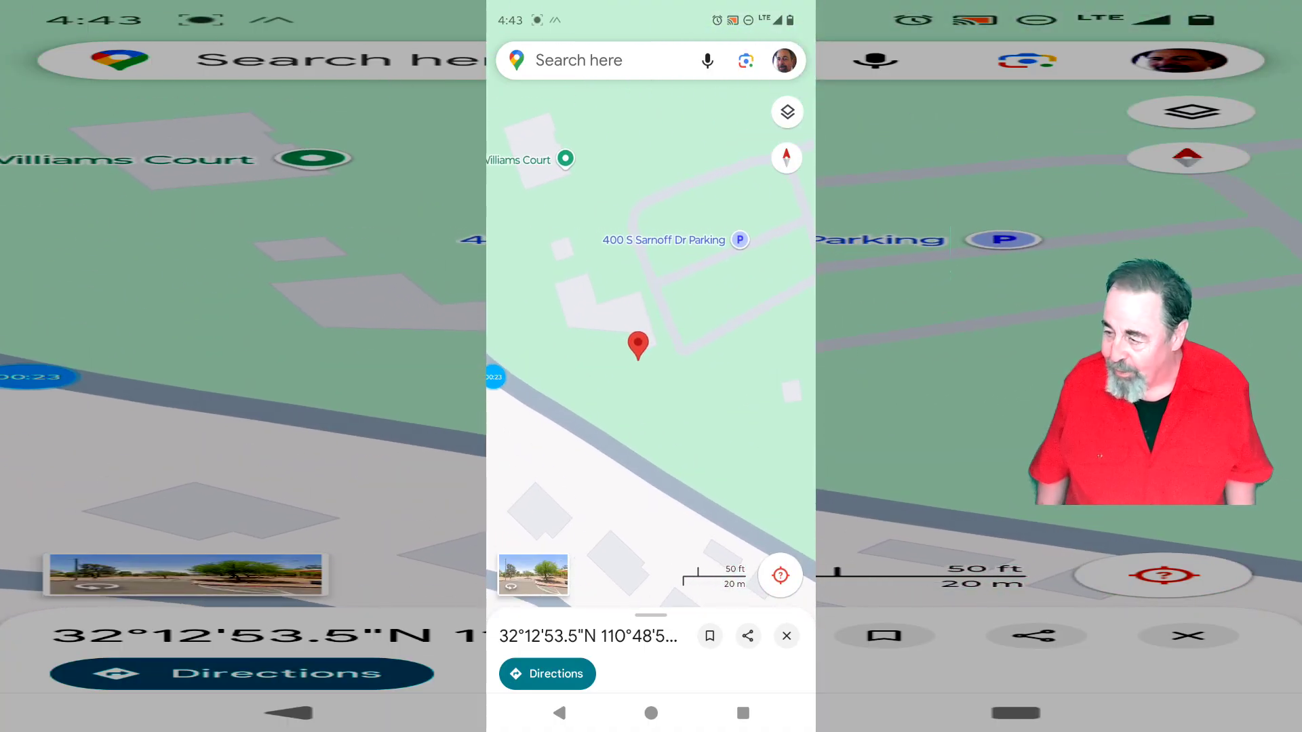
scroll(650, 325, down, 2)
scroll(651, 326, up, 1)
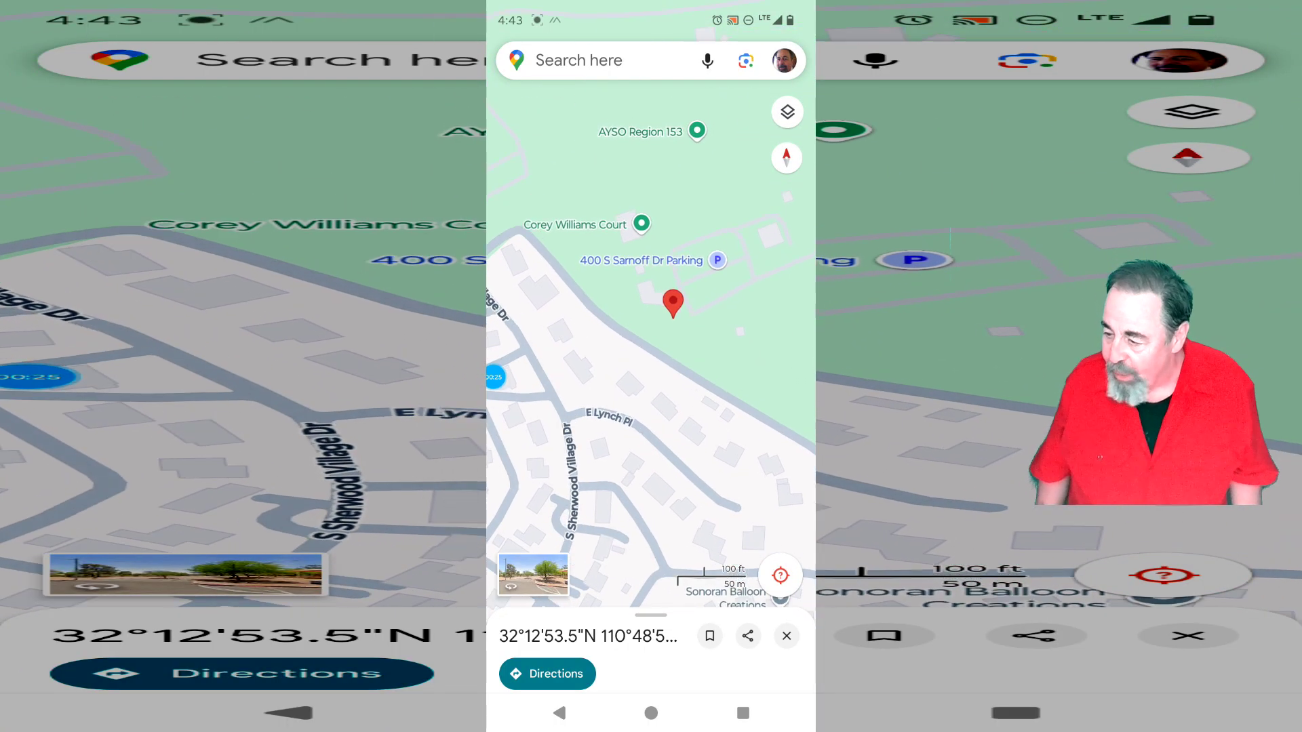
key(Escape)
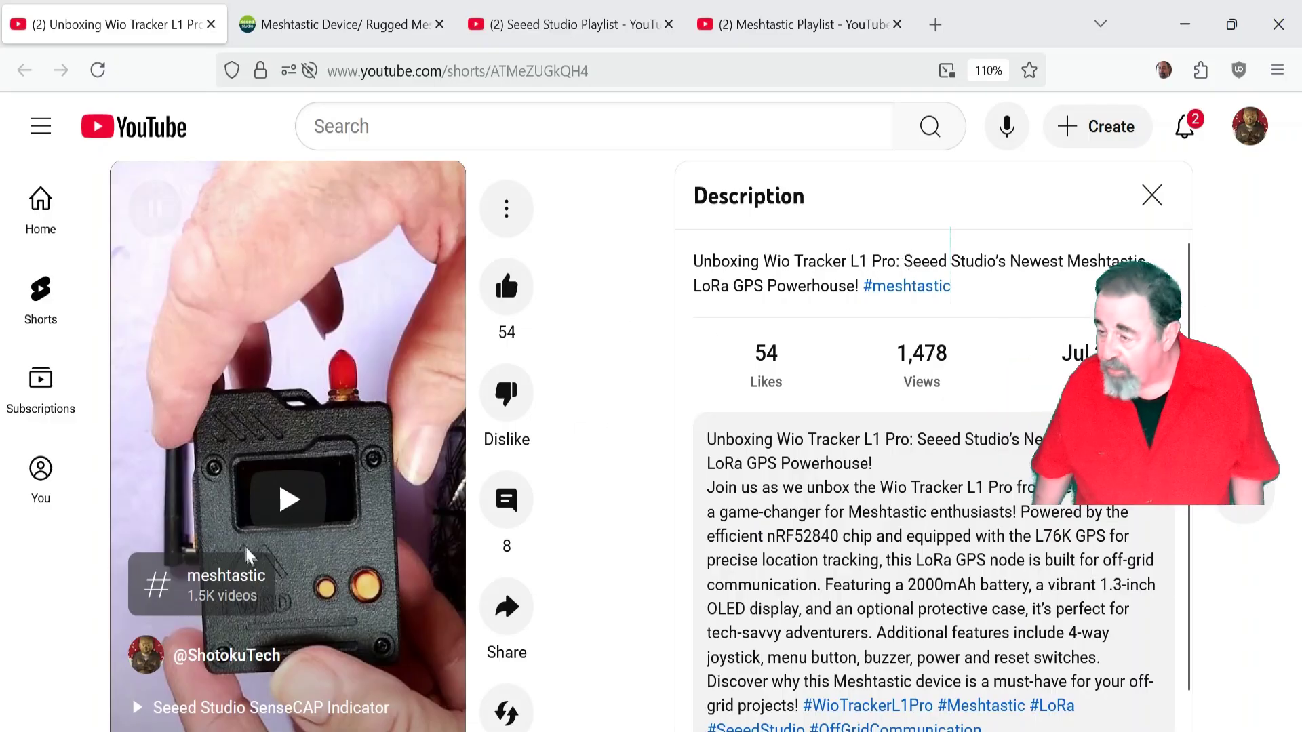
Scroll through the Seeed Studio Wio Tracker L1 Pro product page, then go to the Seeed Studio Playlist tab.
click(417, 25)
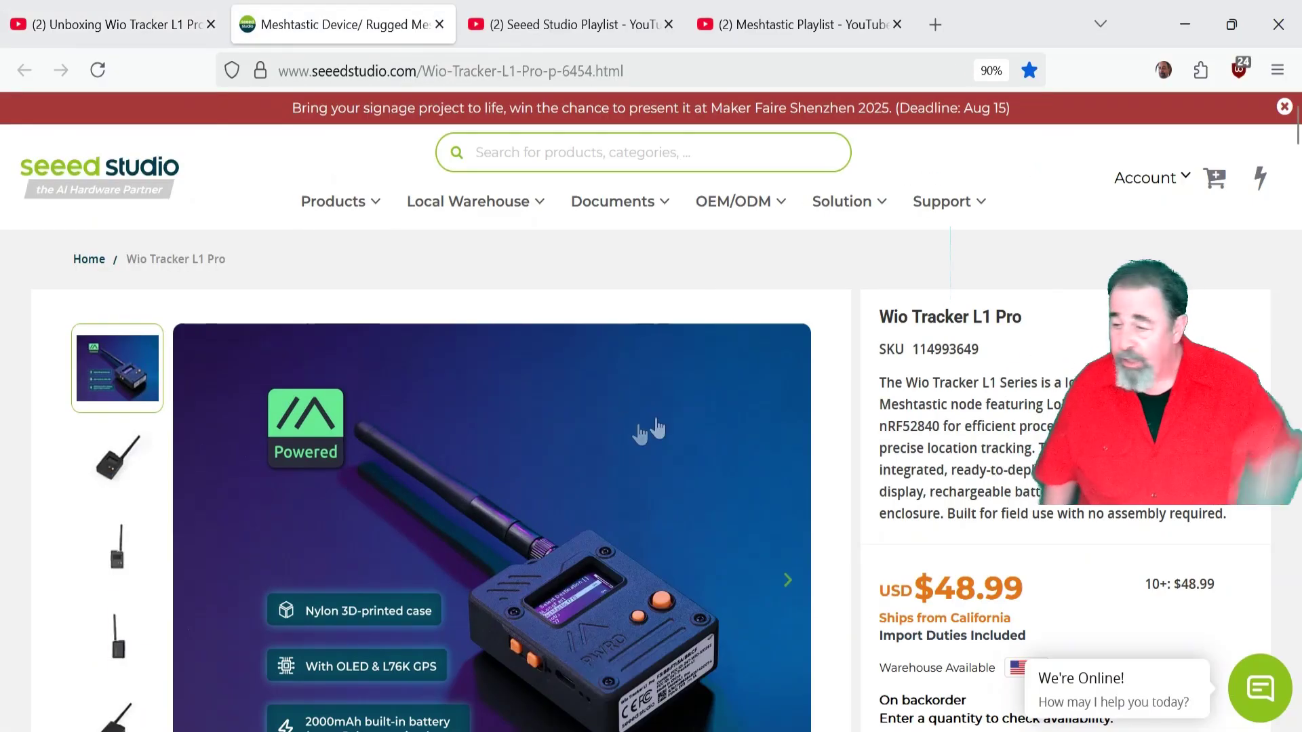
scroll(720, 442, down, 2)
scroll(719, 441, up, 2)
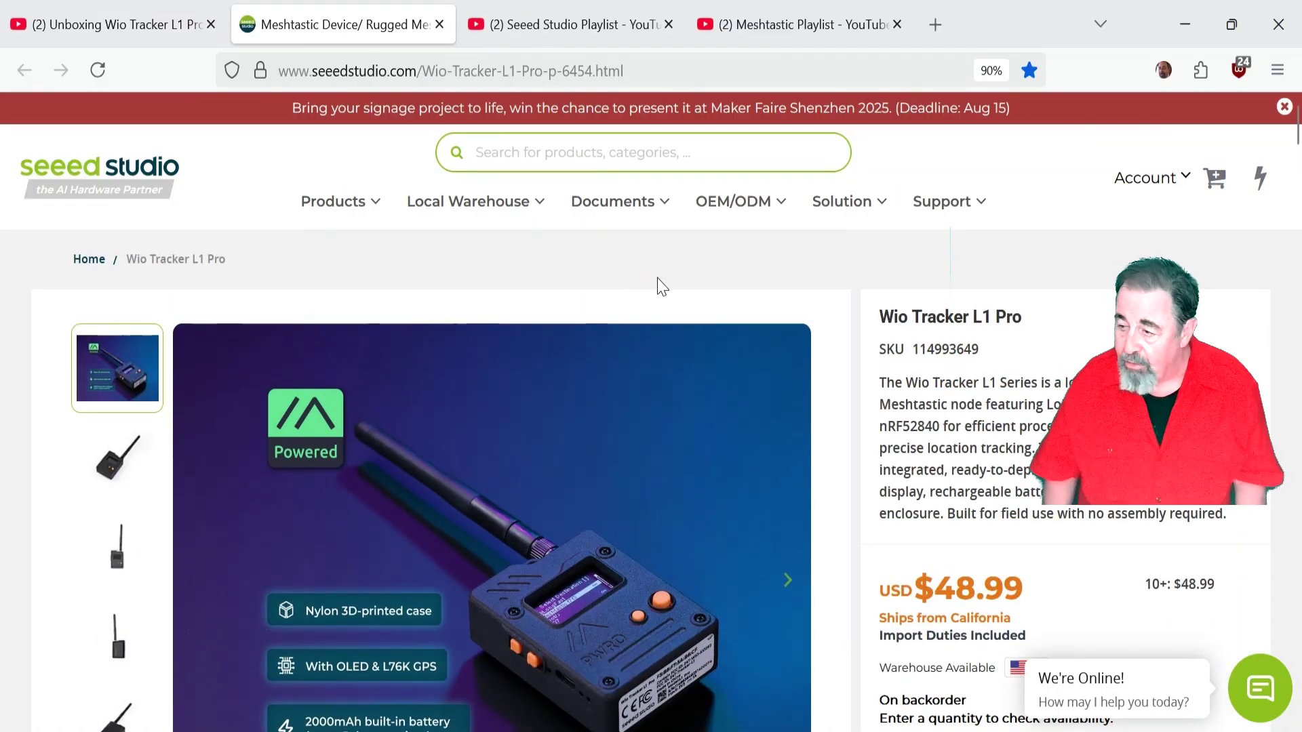
scroll(661, 288, down, 2)
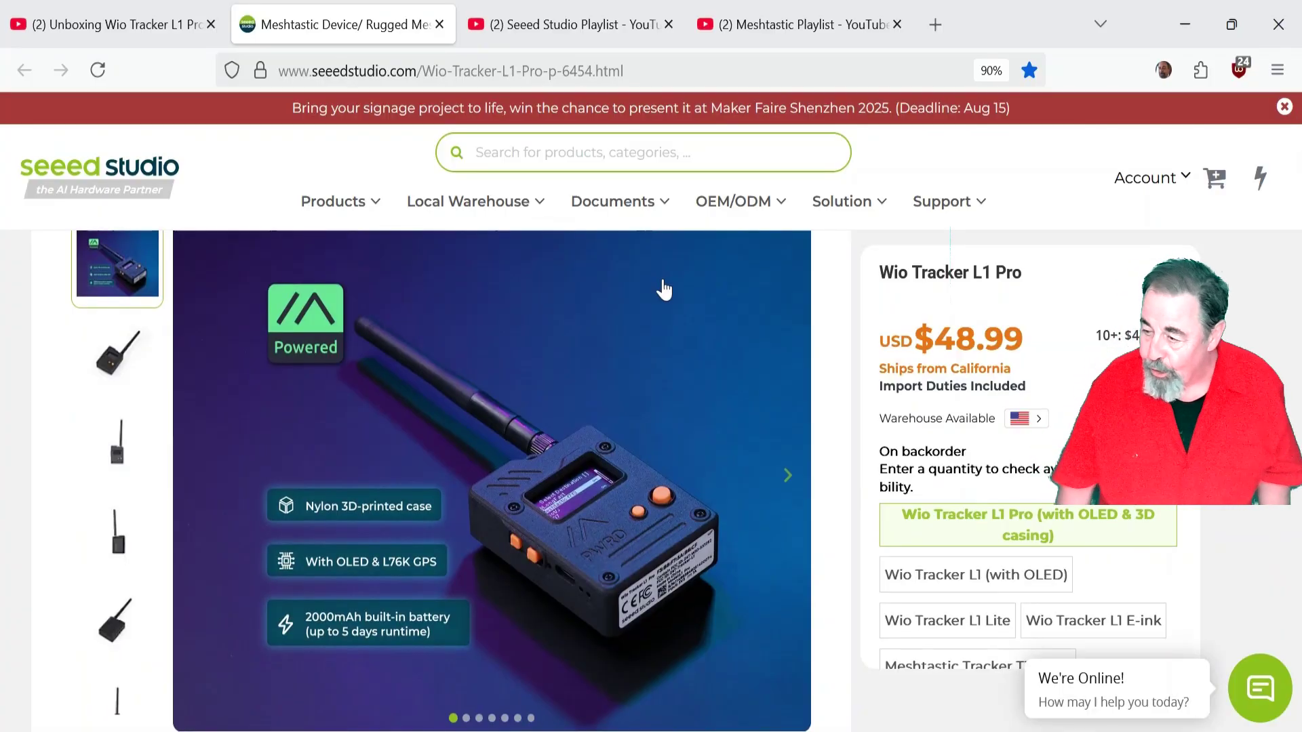
key(ctrl+Tab)
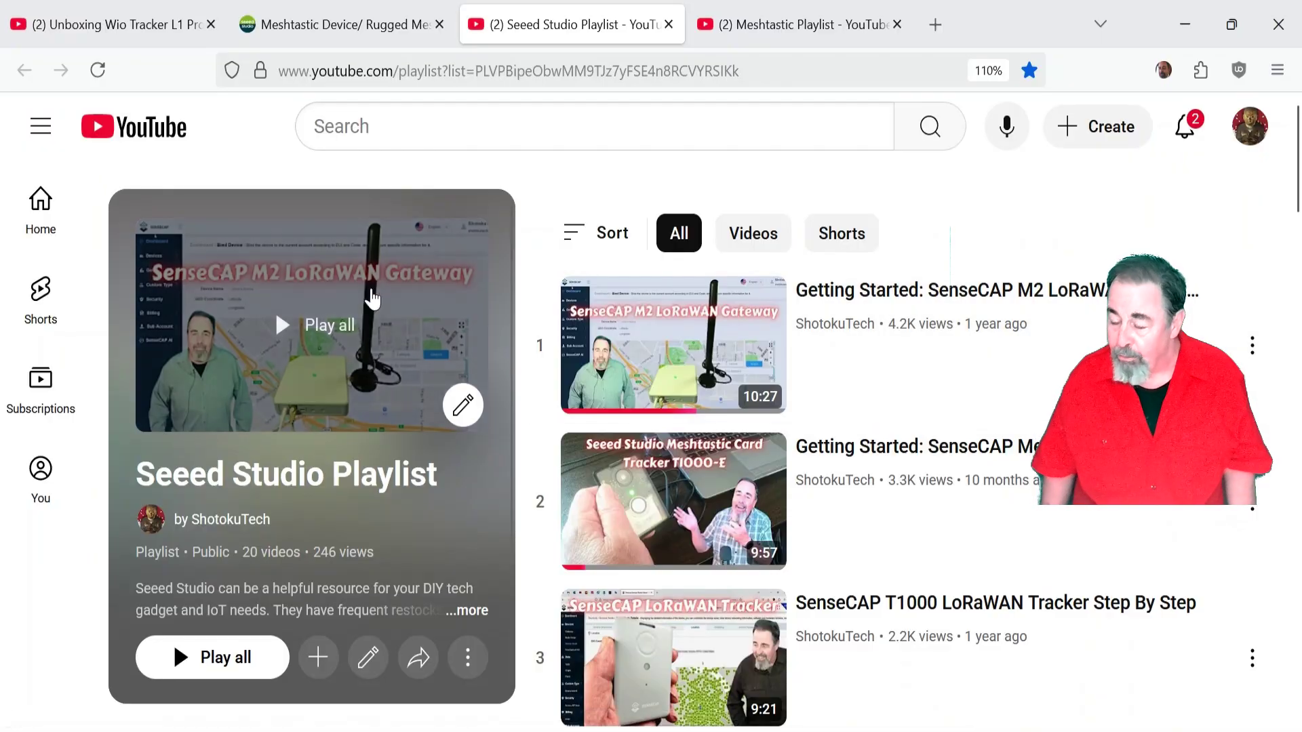
Scroll through the 20 videos in the Seeed Studio Playlist.
scroll(544, 351, down, 20)
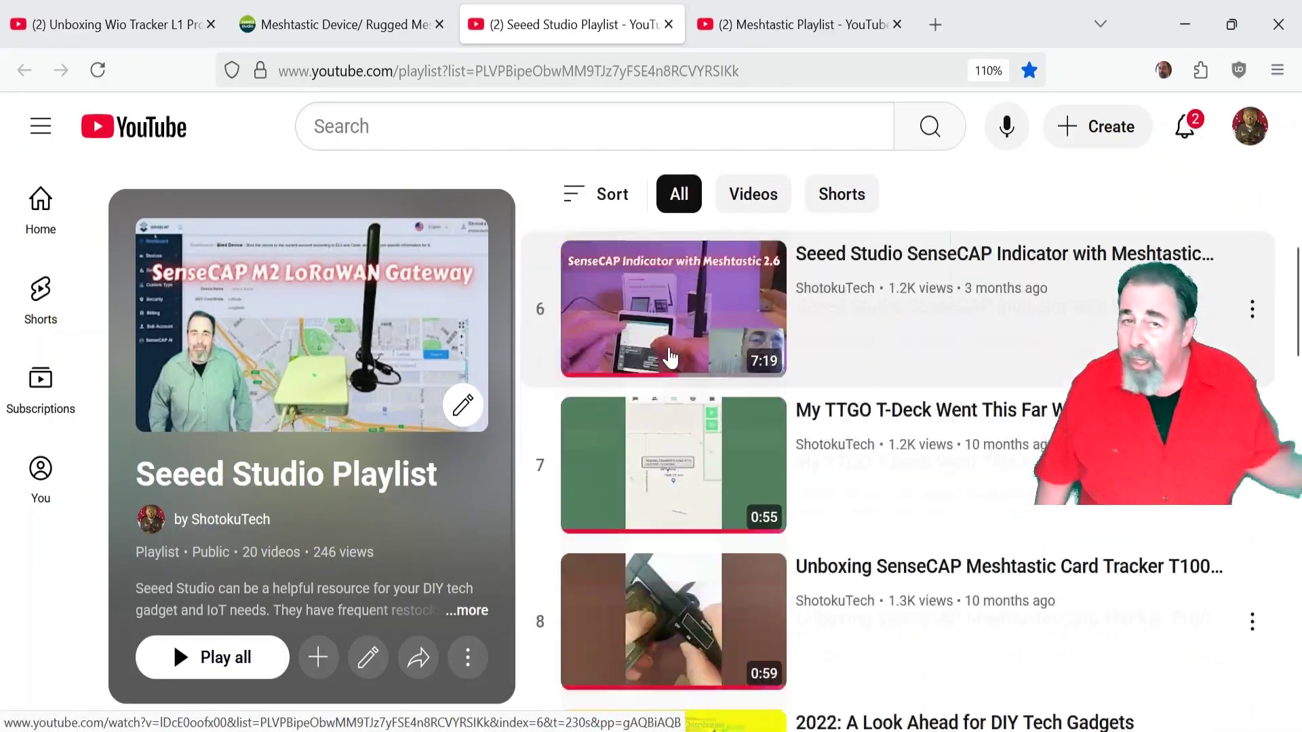
scroll(670, 357, down, 15)
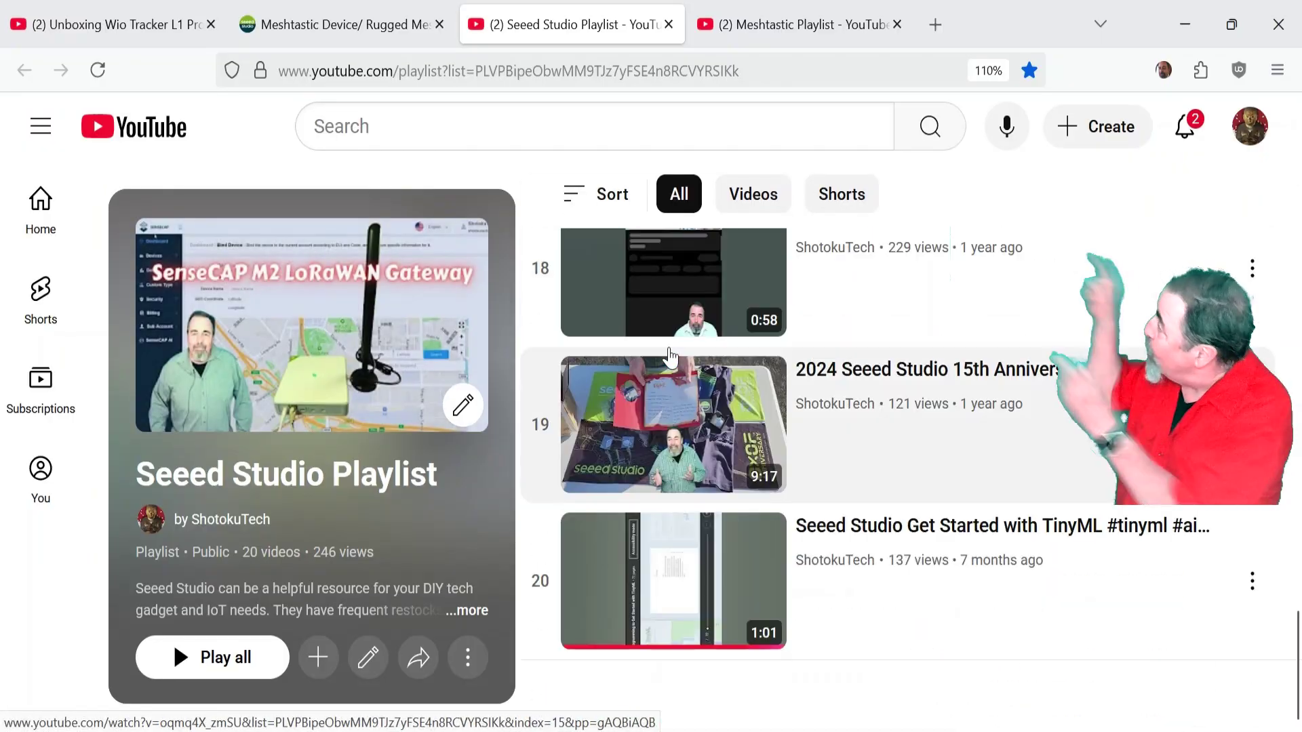
scroll(662, 358, up, 5)
scroll(662, 357, up, 20)
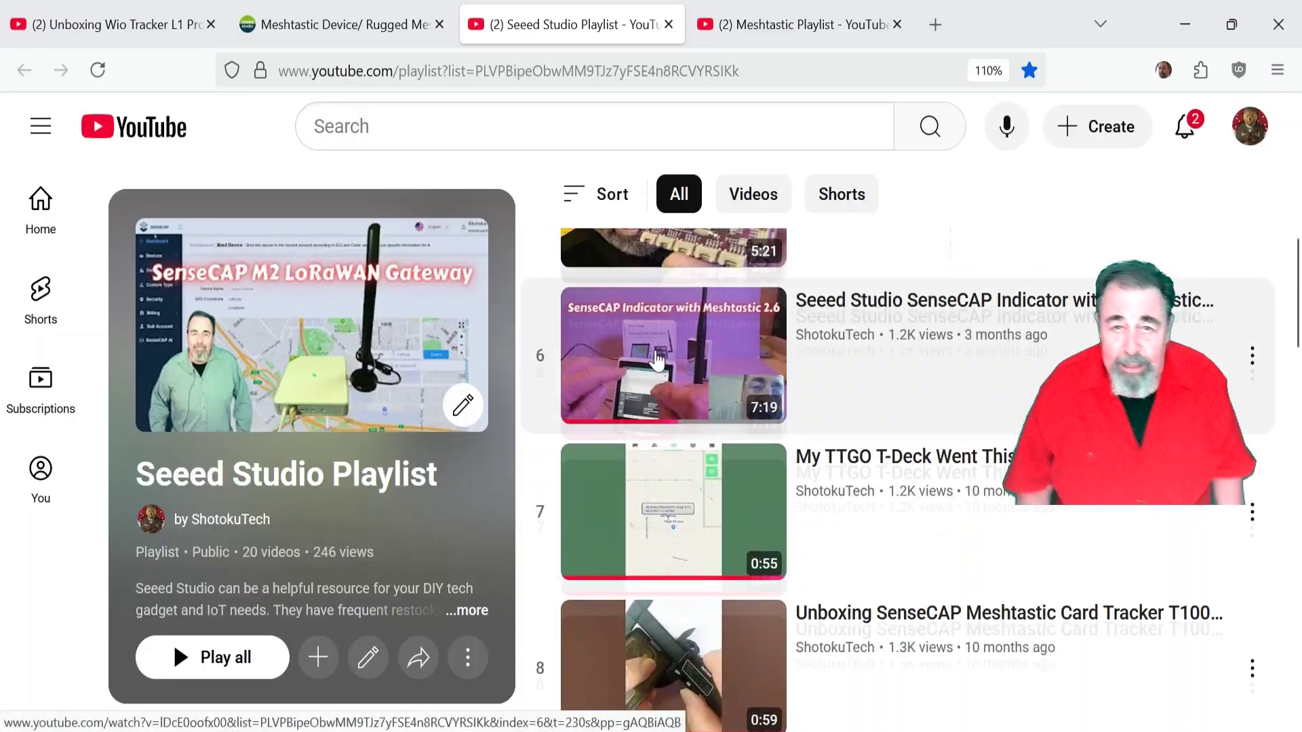
Look through the 78 videos of the Meshtastic Playlist on YouTube.
click(800, 25)
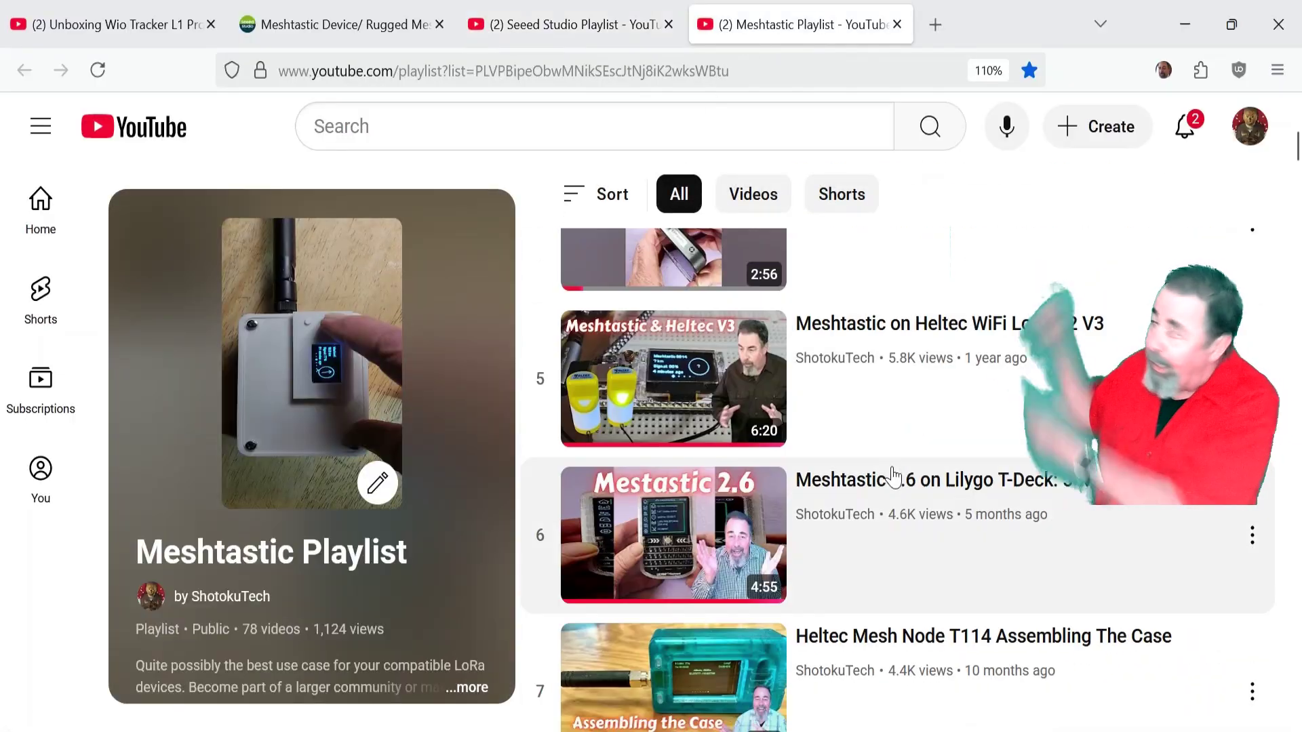
scroll(893, 474, down, 2)
scroll(894, 475, down, 15)
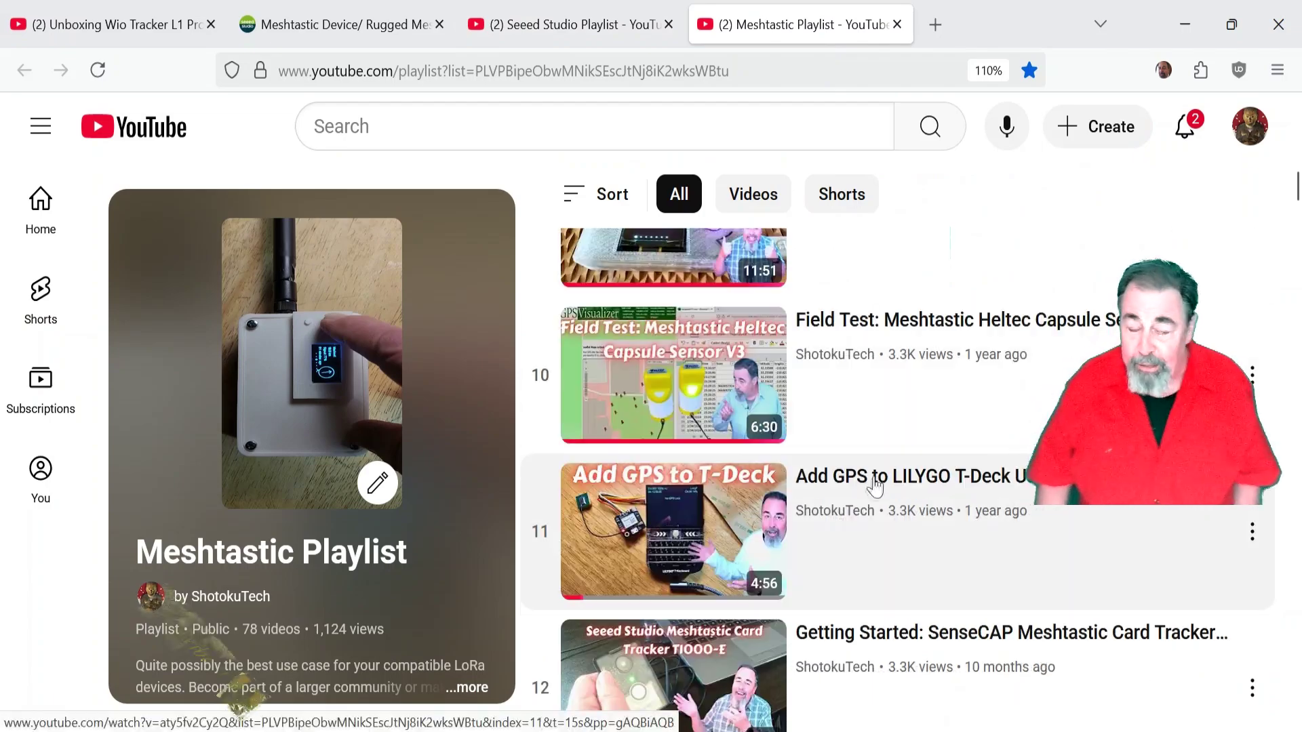
scroll(873, 489, down, 3)
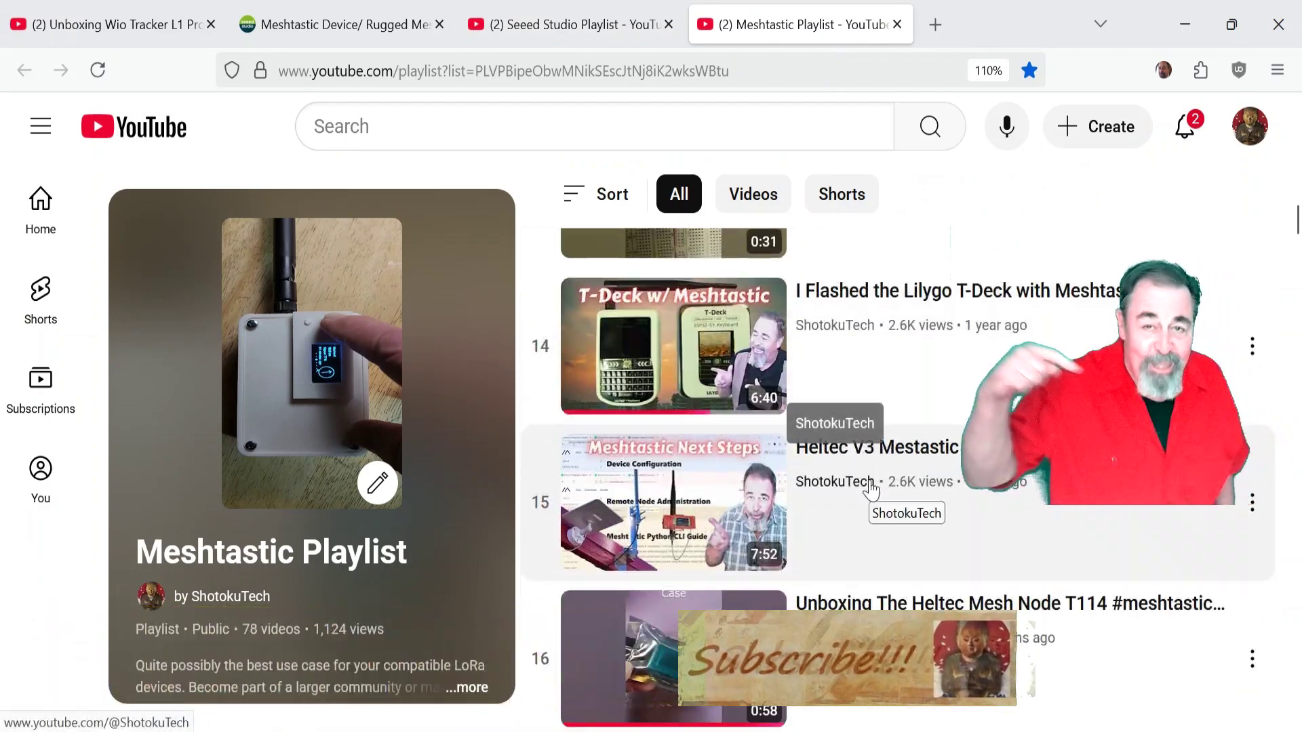
scroll(873, 490, up, 7)
scroll(871, 488, up, 10)
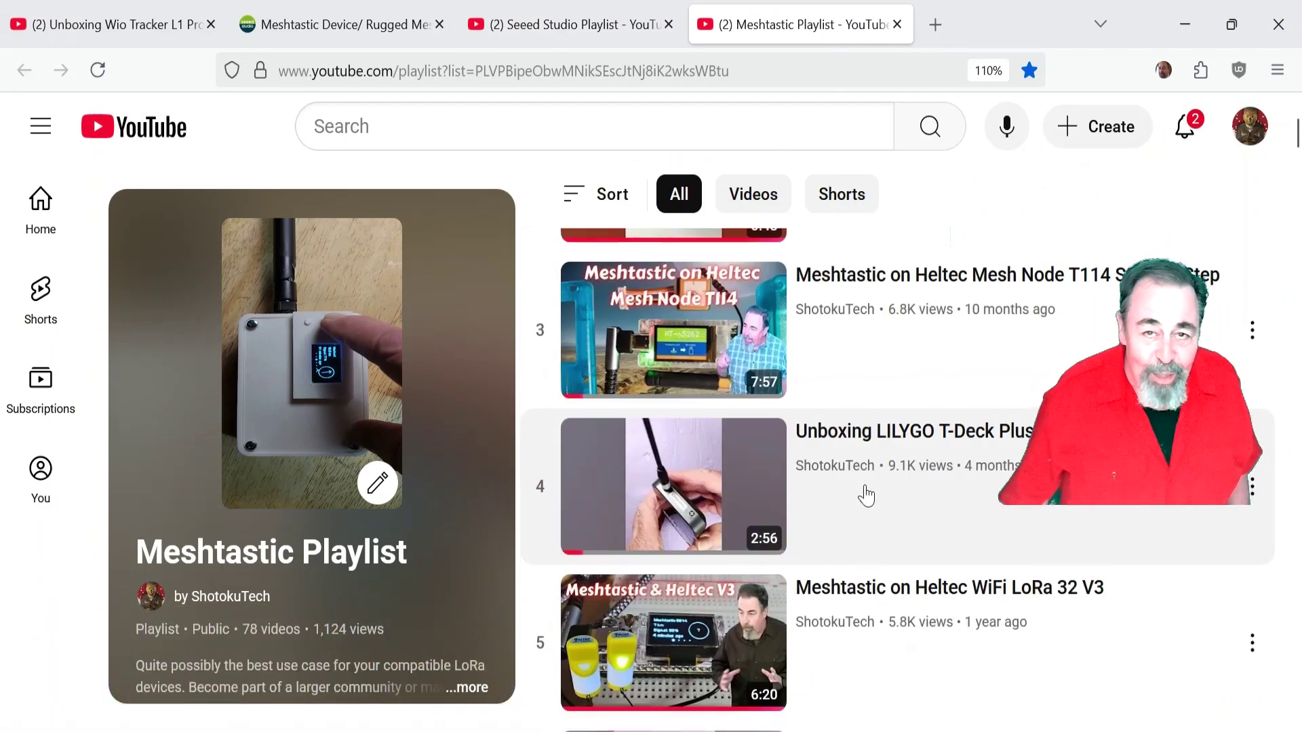